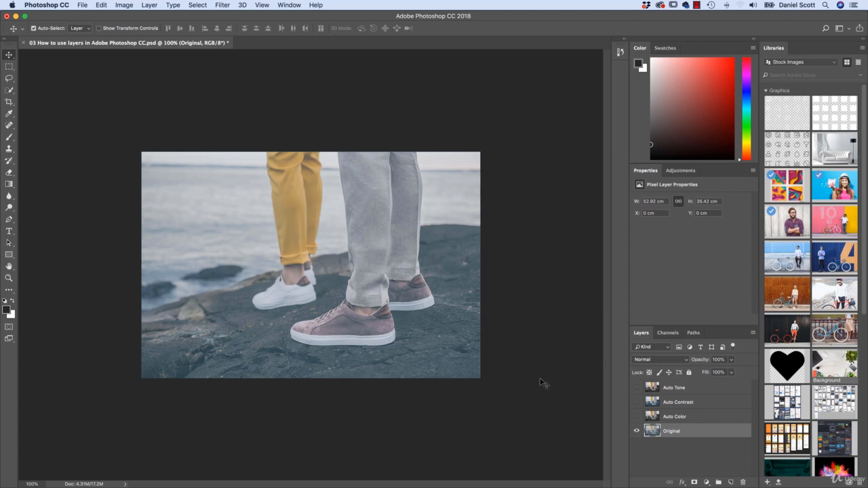
# Show the Auto Color, Auto Contrast and Auto Tone layers above the Original layer one after another to compare the corrections
pyautogui.click(637, 417)
pyautogui.click(636, 402)
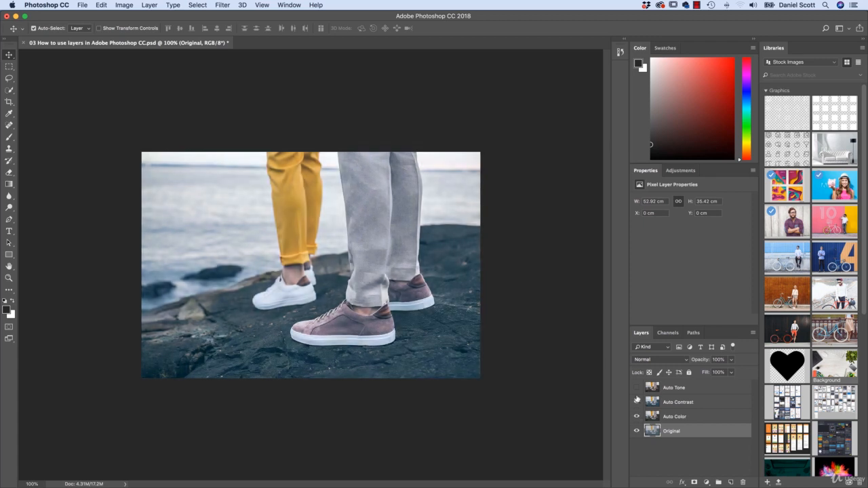
pyautogui.click(636, 387)
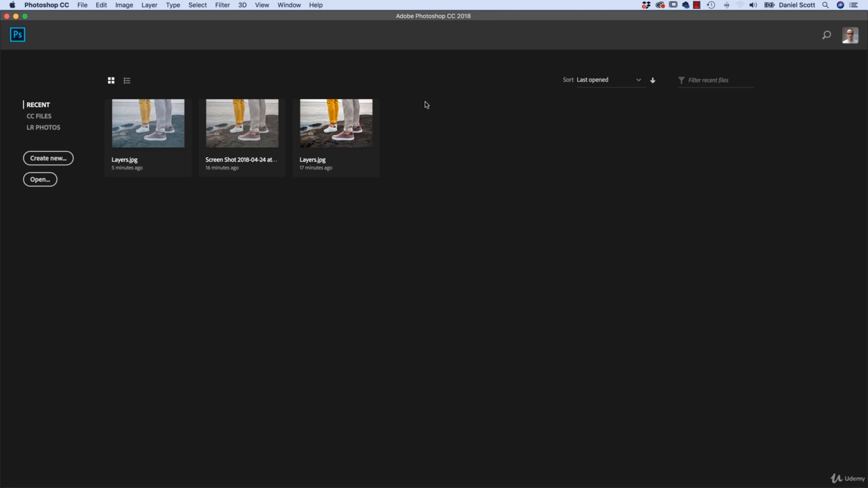
# Open Layers.jpg from the 01 Layers folder inside Exercise Files
pyautogui.click(82, 5)
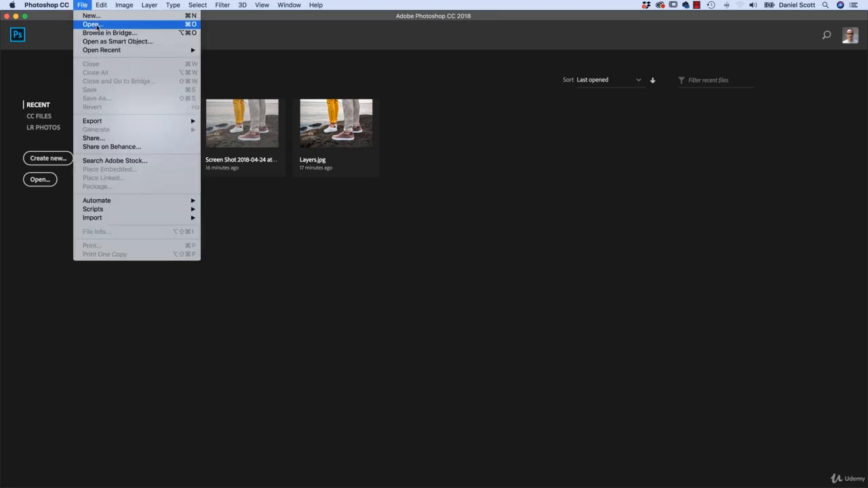
pyautogui.click(92, 23)
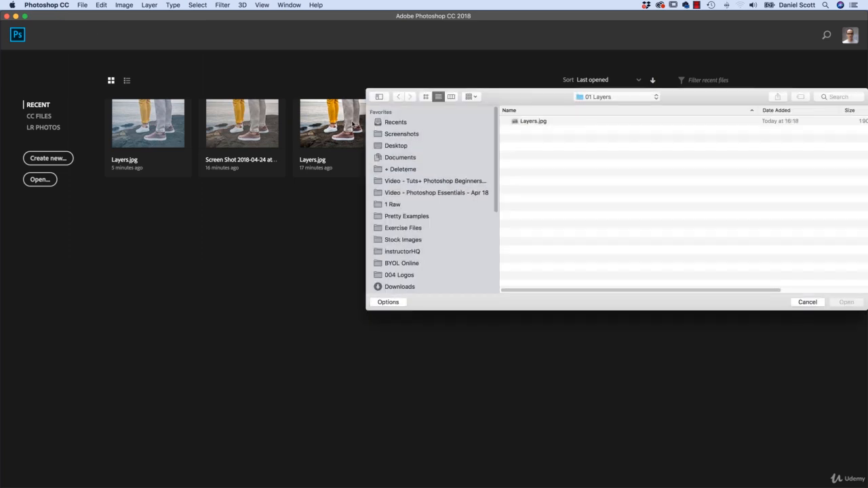
pyautogui.click(409, 228)
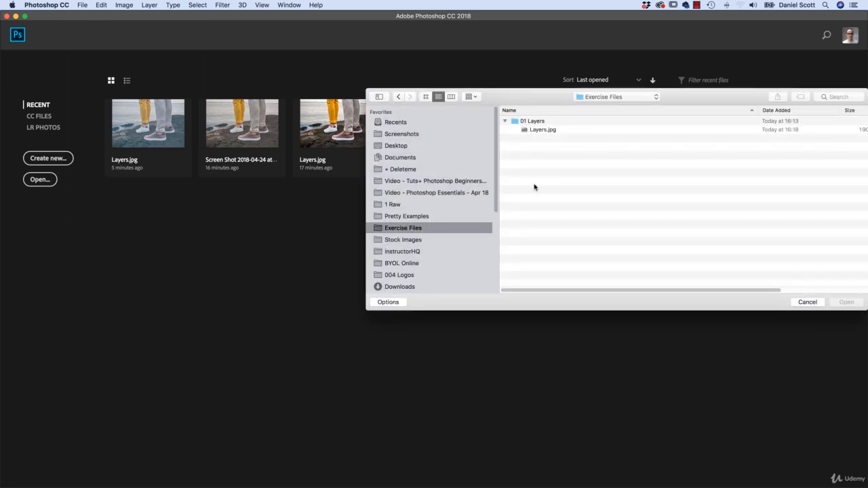
pyautogui.click(520, 122)
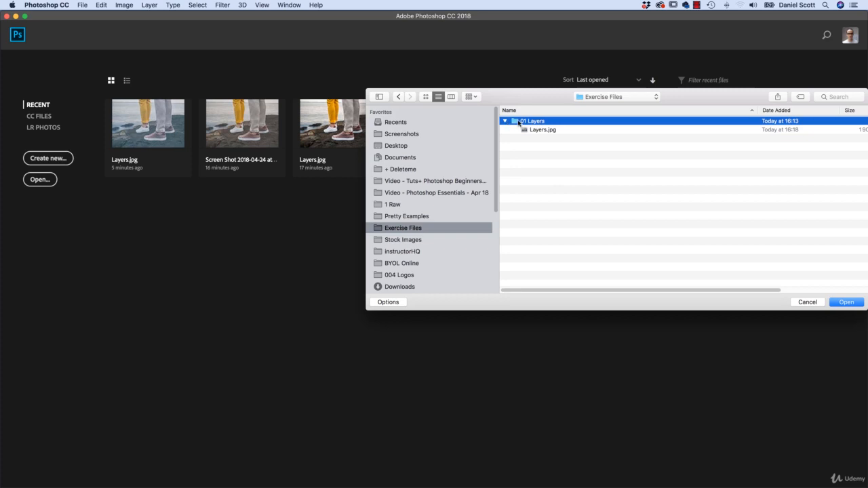
pyautogui.doubleClick(521, 124)
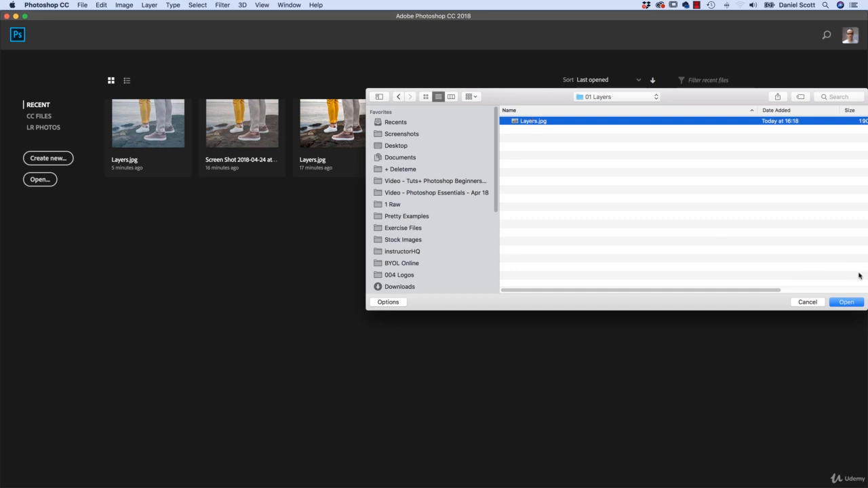
pyautogui.click(849, 303)
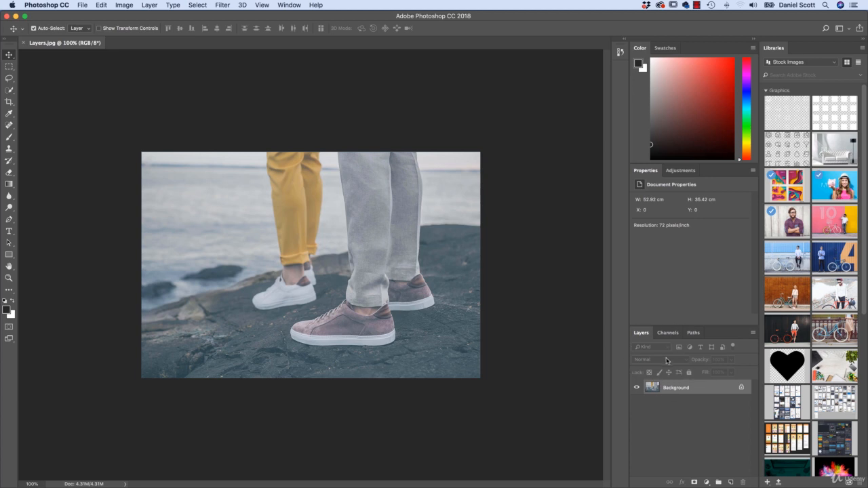
pyautogui.click(289, 6)
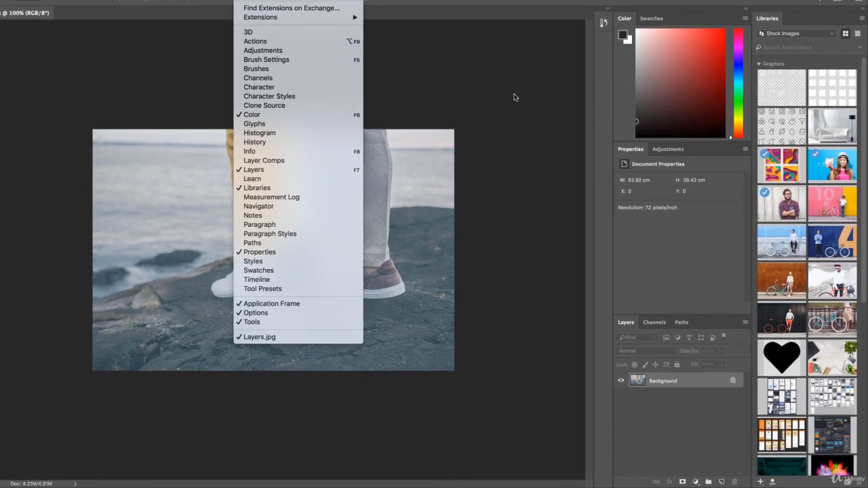
pyautogui.click(514, 97)
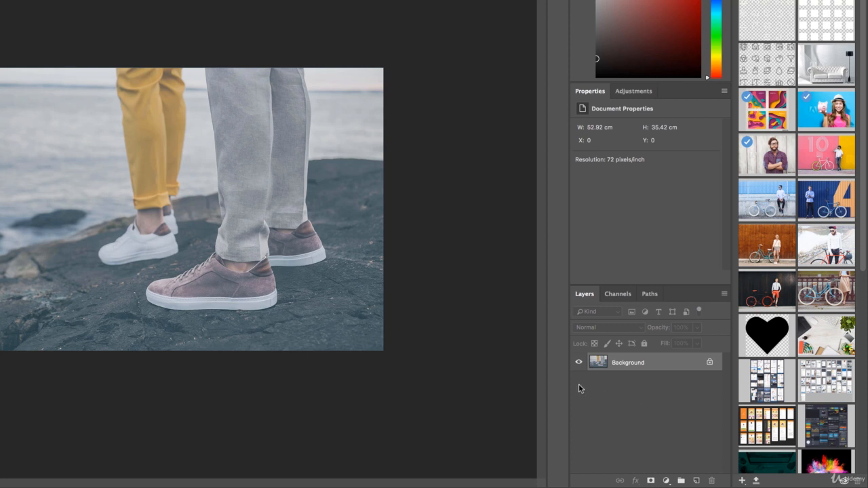
# Duplicate the Background layer within the same document and name the copy "Auto Tone"
pyautogui.rightClick(633, 366)
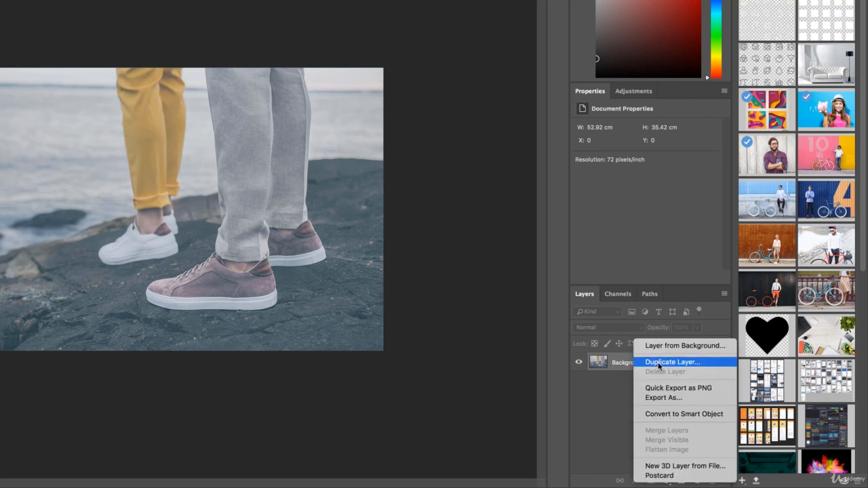
pyautogui.click(658, 363)
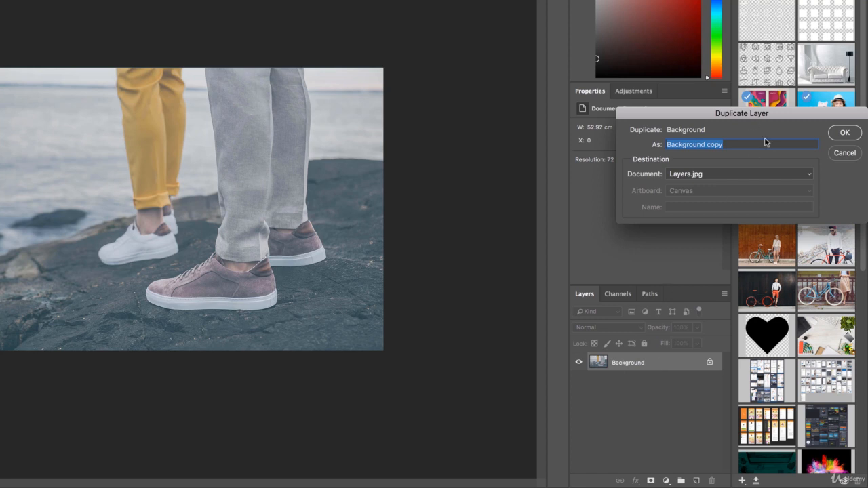
pyautogui.moveTo(788, 116); pyautogui.dragTo(337, 158)
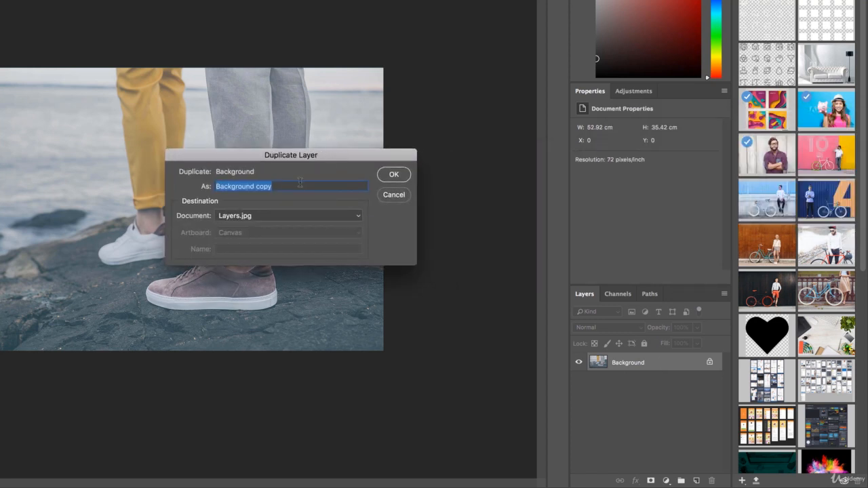
pyautogui.write('Auto')
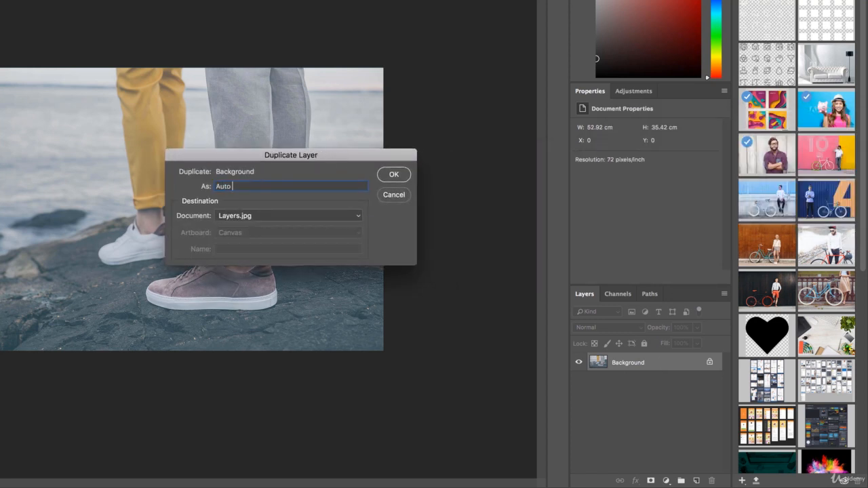
pyautogui.write(' L')
pyautogui.press('BackSpace')
pyautogui.write('Tone')
pyautogui.click(393, 175)
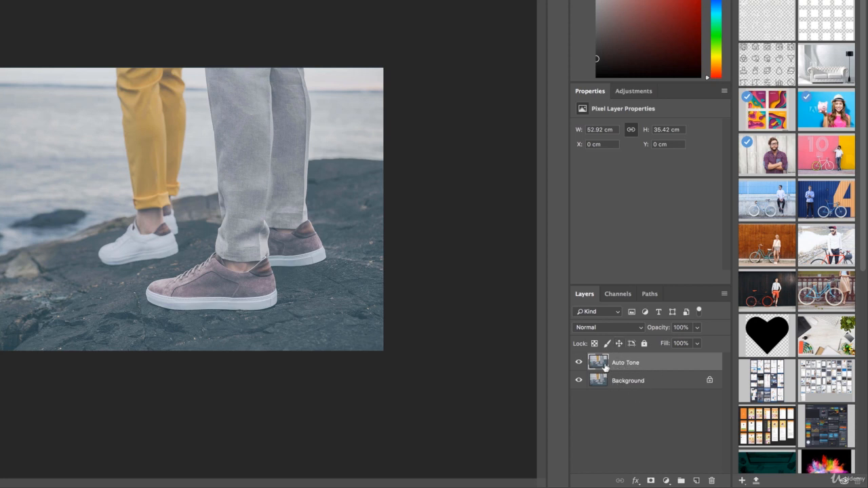
# Apply the Auto Tone correction to the Auto Tone layer
pyautogui.click(657, 383)
pyautogui.click(649, 367)
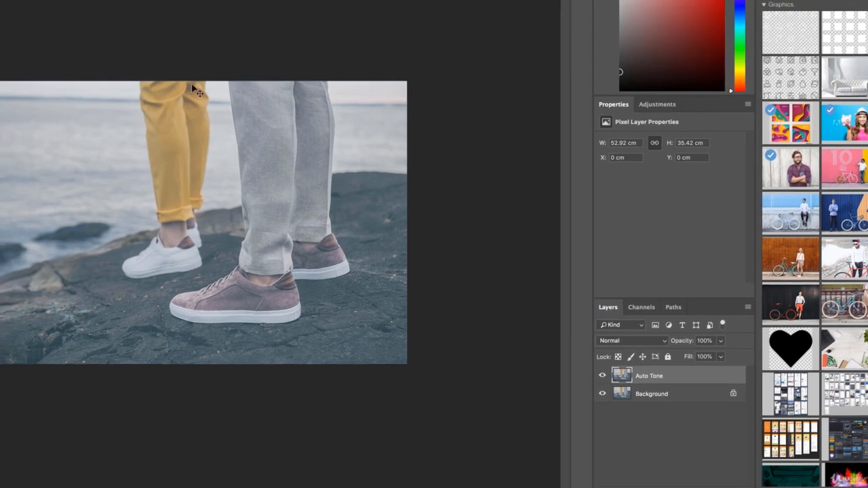
pyautogui.click(155, 6)
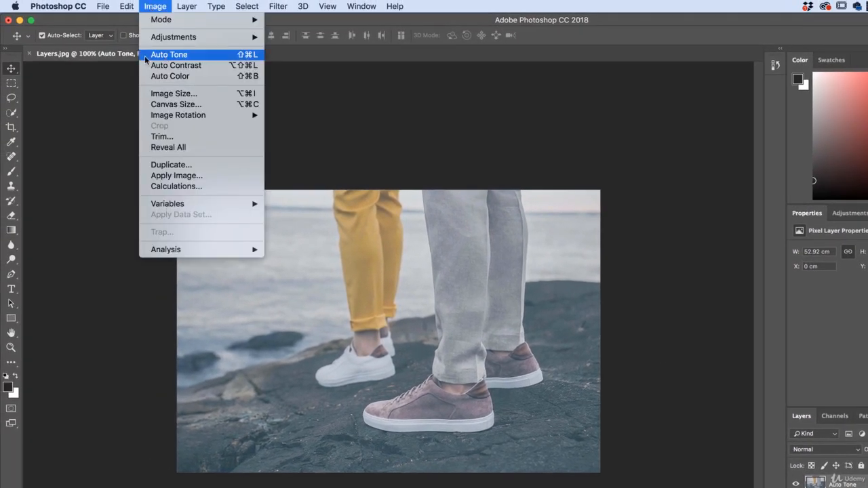
pyautogui.click(182, 59)
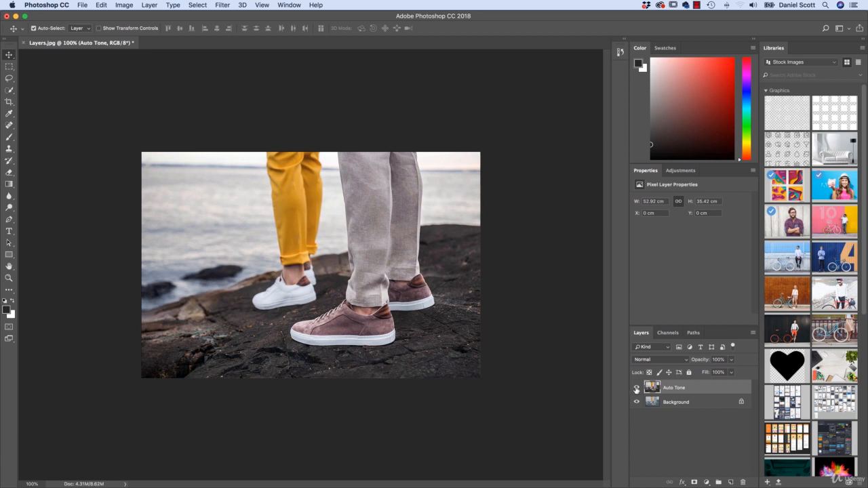
# Compare the Auto Tone layer with the Background by toggling its visibility, leaving the Auto Tone layer hidden
pyautogui.click(636, 389)
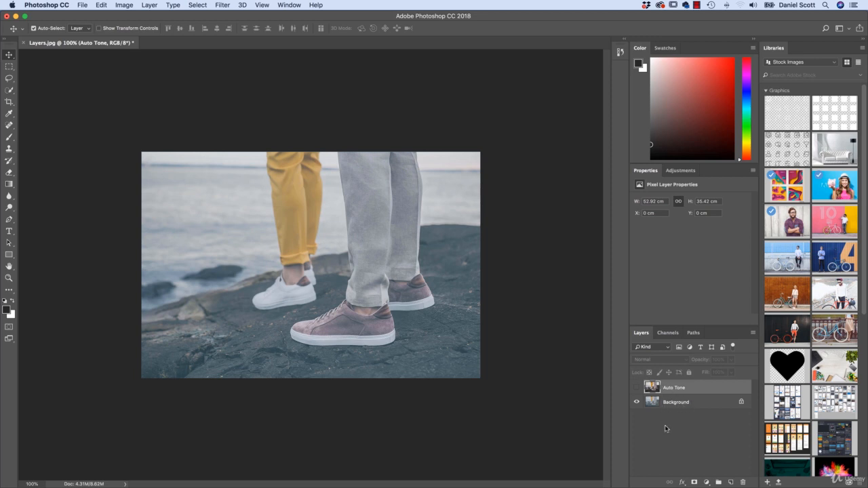
pyautogui.click(635, 388)
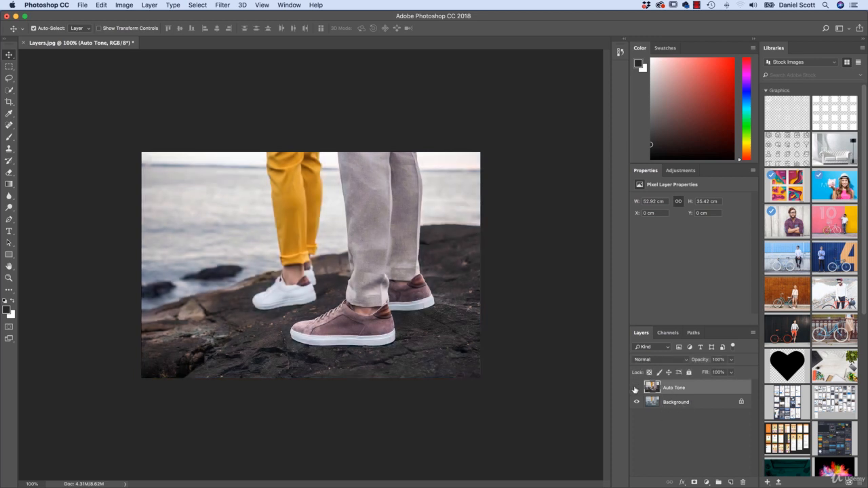
pyautogui.click(636, 388)
pyautogui.click(635, 388)
pyautogui.click(636, 388)
pyautogui.click(636, 388)
pyautogui.click(636, 388)
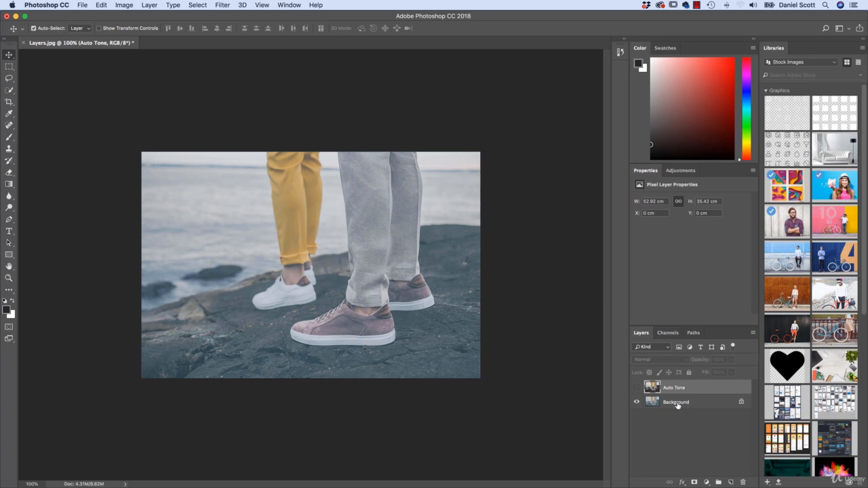
# Duplicate the Background layer as "Auto Contrast" and apply the Auto Contrast correction to the copy
pyautogui.click(678, 405)
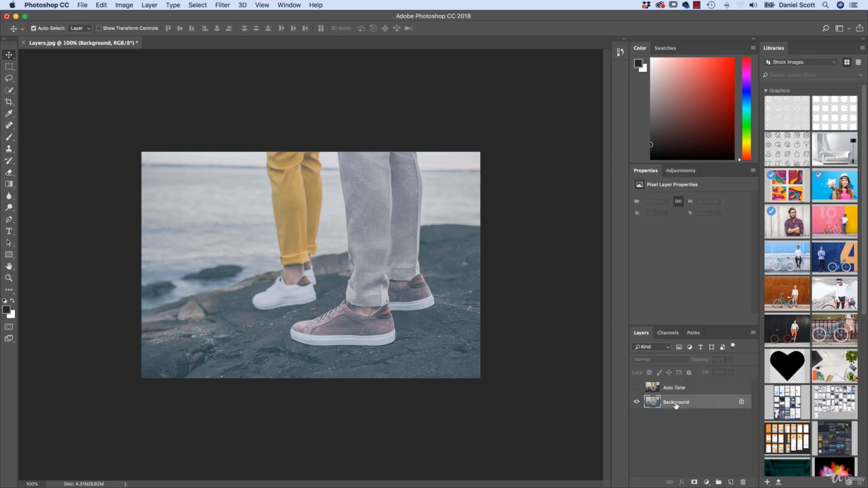
pyautogui.rightClick(681, 405)
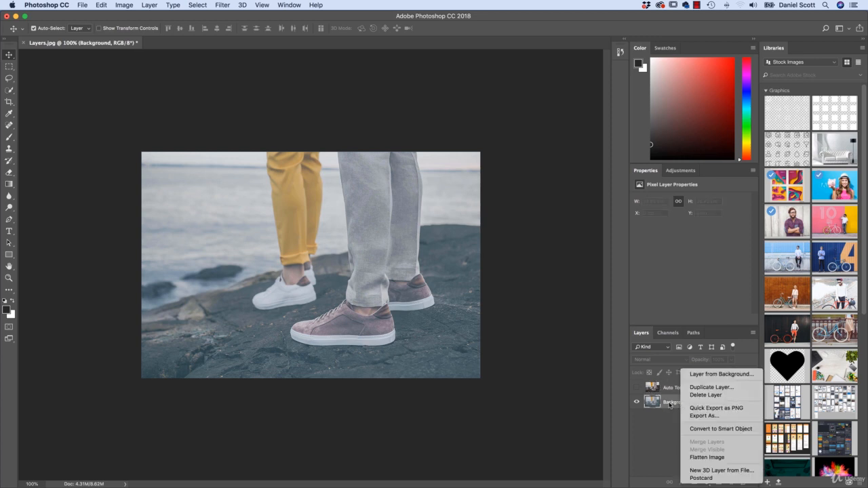
pyautogui.click(700, 388)
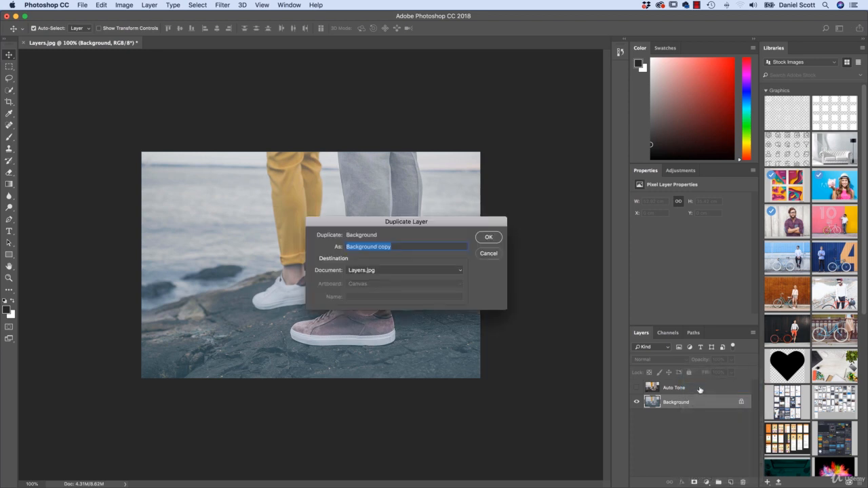
pyautogui.write('Auto Contrast')
pyautogui.press('Return')
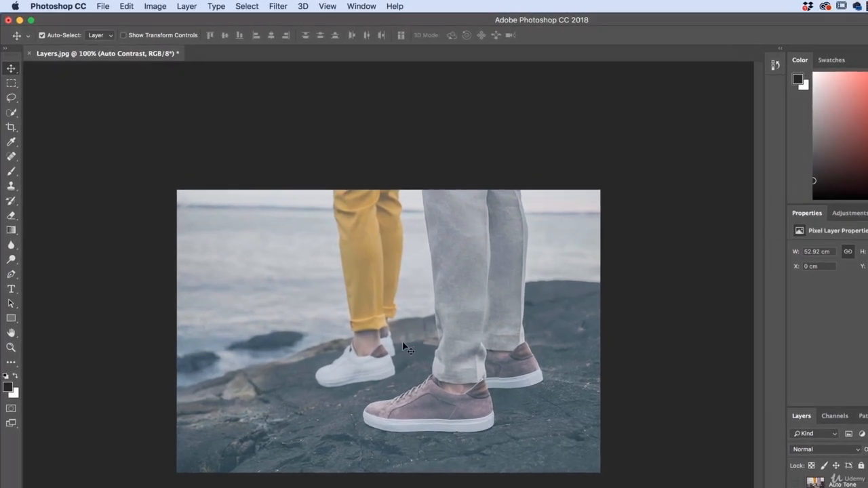
pyautogui.click(156, 6)
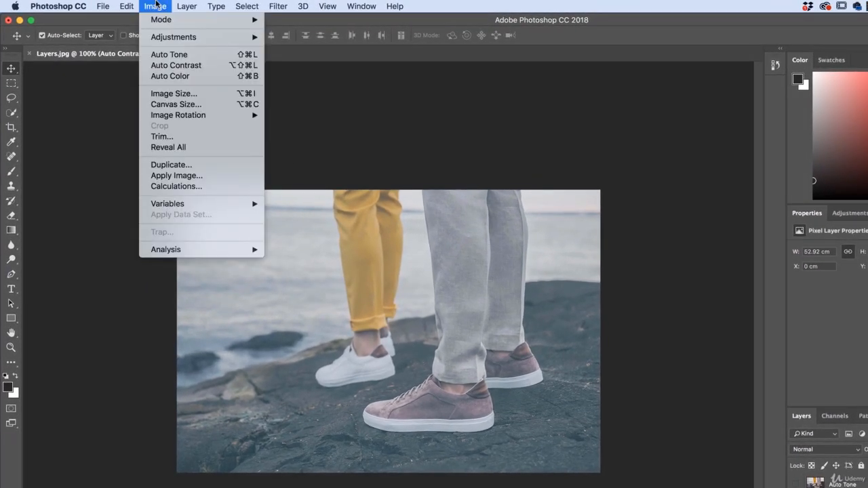
pyautogui.click(176, 65)
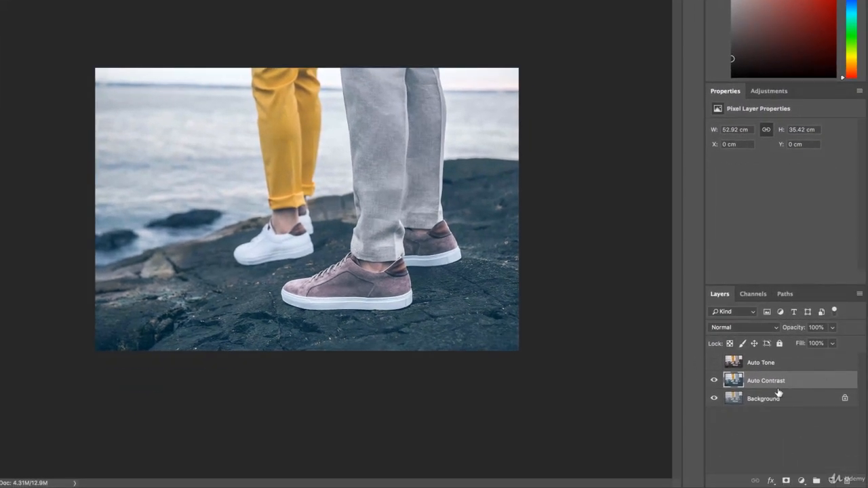
# Toggle the Auto Contrast layer's visibility to compare it with the Background, leaving it shown
pyautogui.click(714, 380)
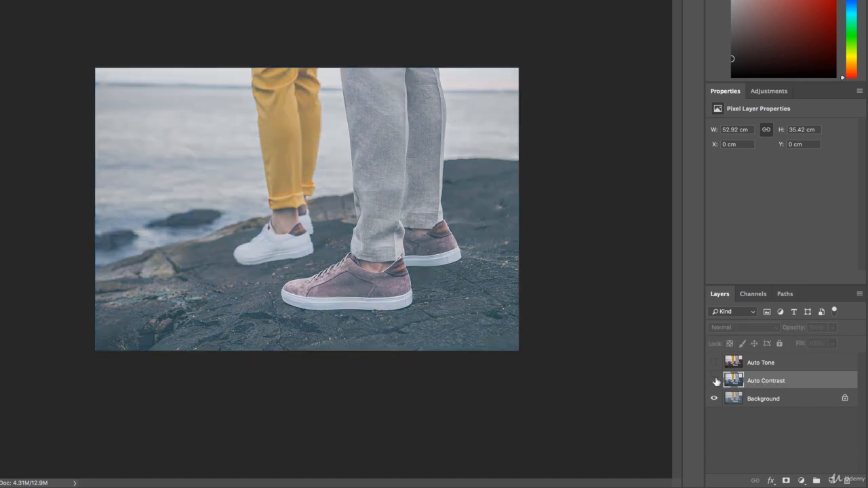
pyautogui.click(714, 381)
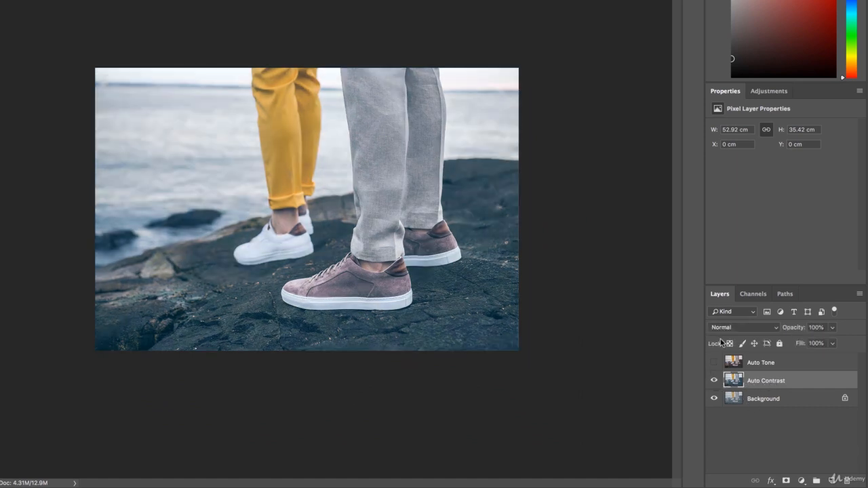
pyautogui.click(714, 381)
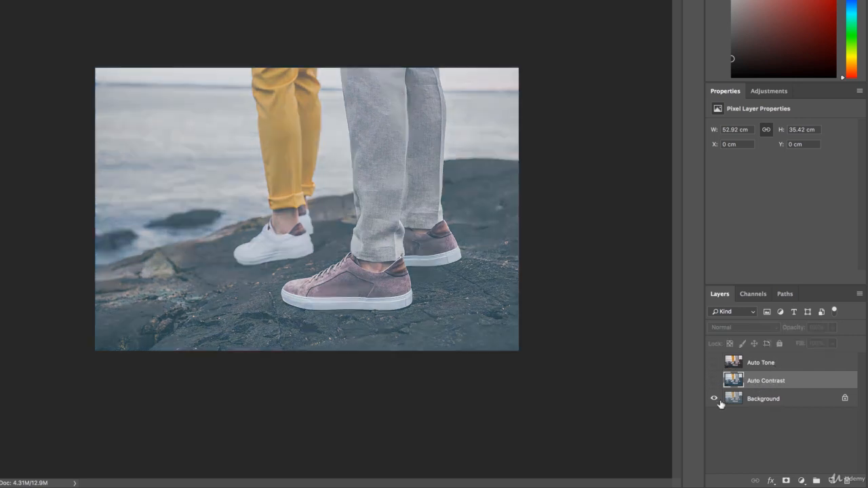
pyautogui.click(714, 380)
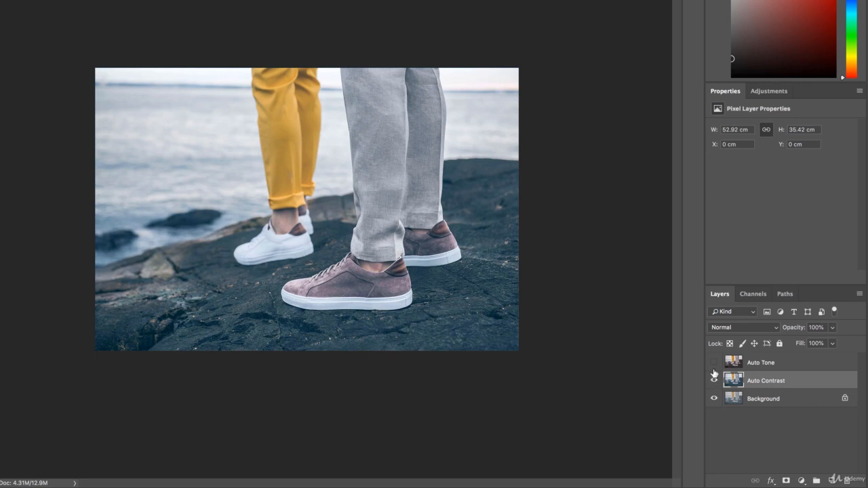
# Toggle the Auto Tone layer's visibility to compare it with the Auto Contrast layer, leaving Auto Tone hidden
pyautogui.click(713, 363)
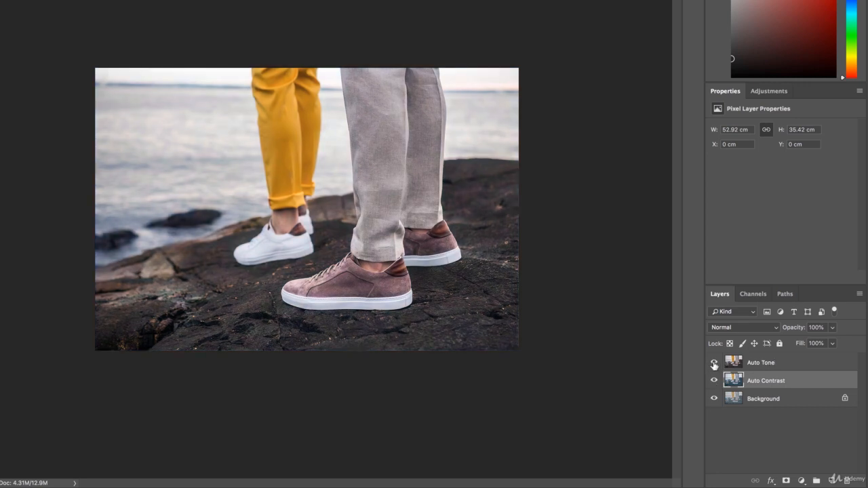
pyautogui.click(714, 364)
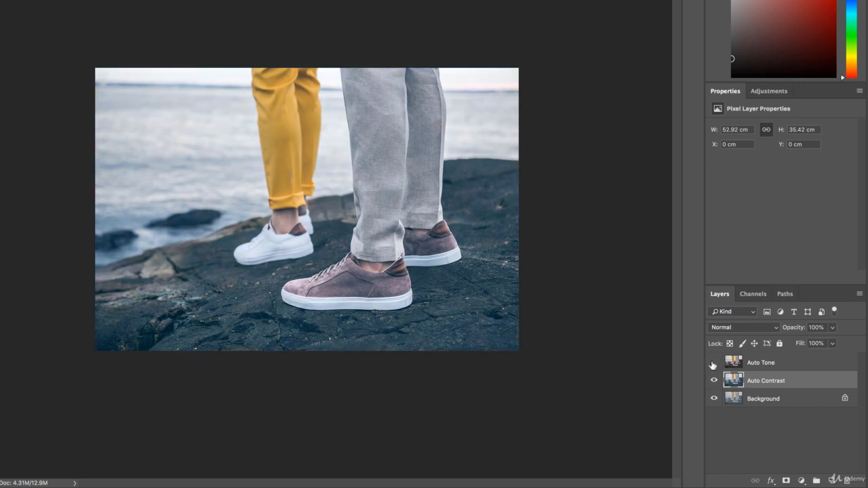
pyautogui.click(714, 364)
pyautogui.click(713, 364)
pyautogui.click(713, 364)
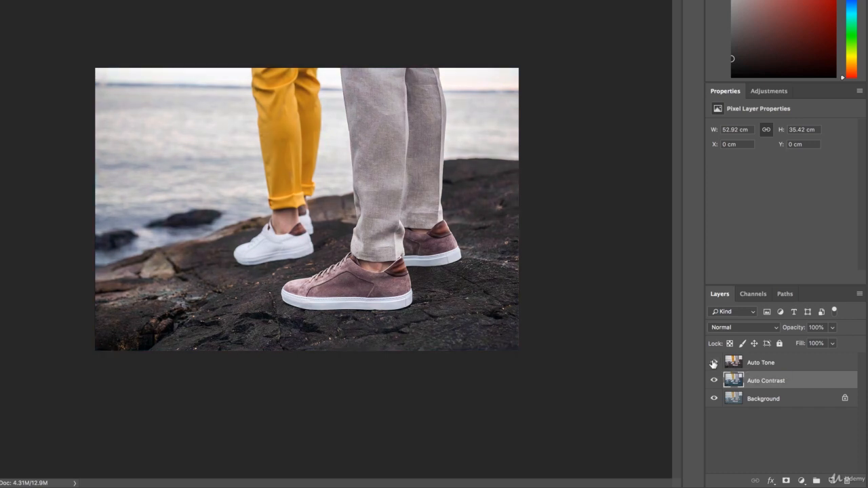
pyautogui.click(714, 365)
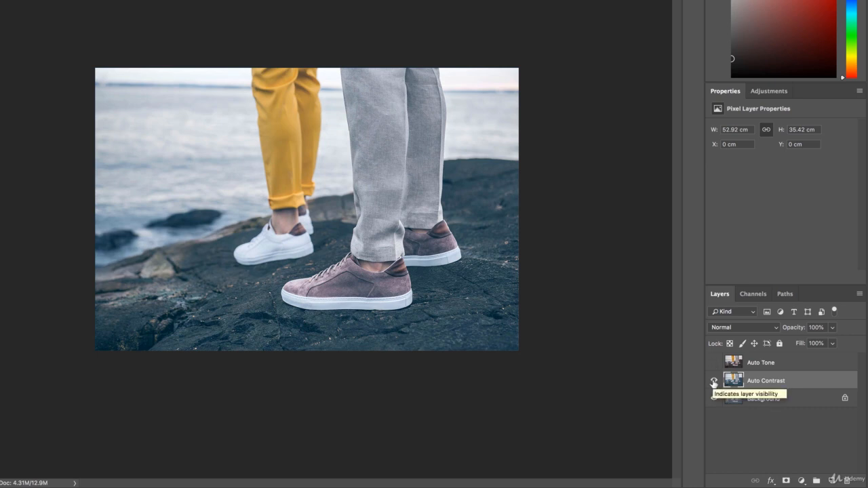
# With the Auto Contrast layer hidden, duplicate the Background layer as "Auto Color" and apply the Auto Color correction to the copy
pyautogui.click(714, 381)
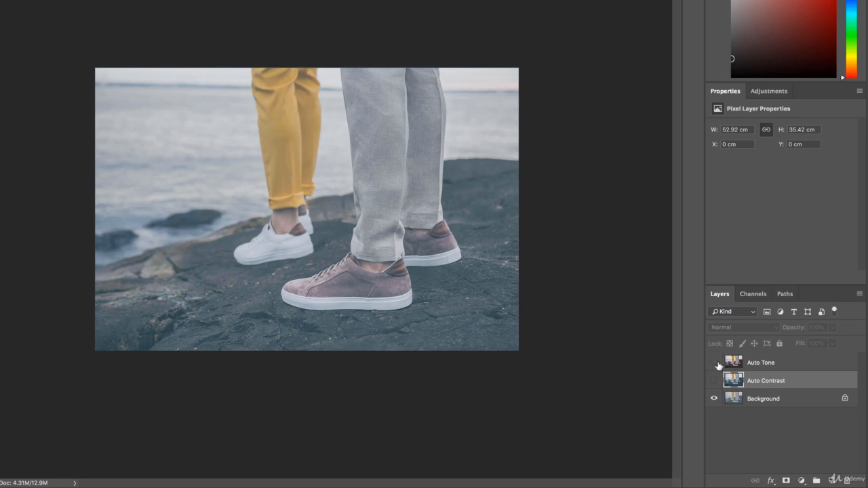
pyautogui.click(777, 401)
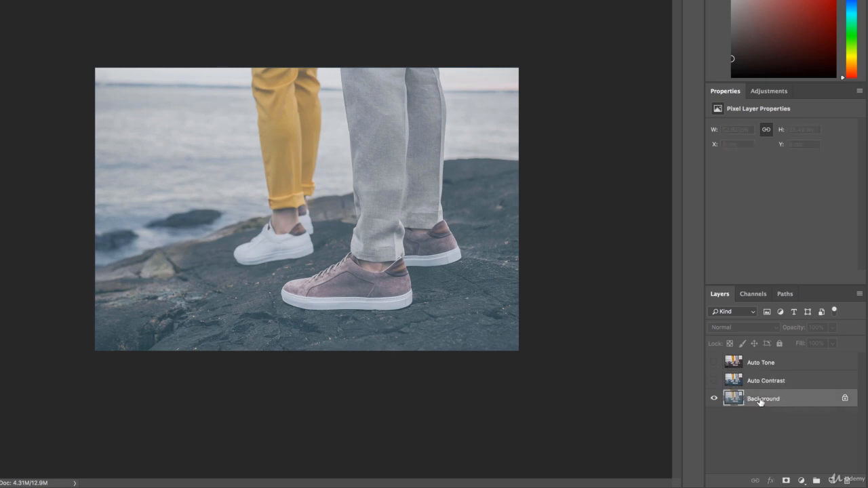
pyautogui.rightClick(762, 402)
pyautogui.click(795, 363)
pyautogui.write('Auto')
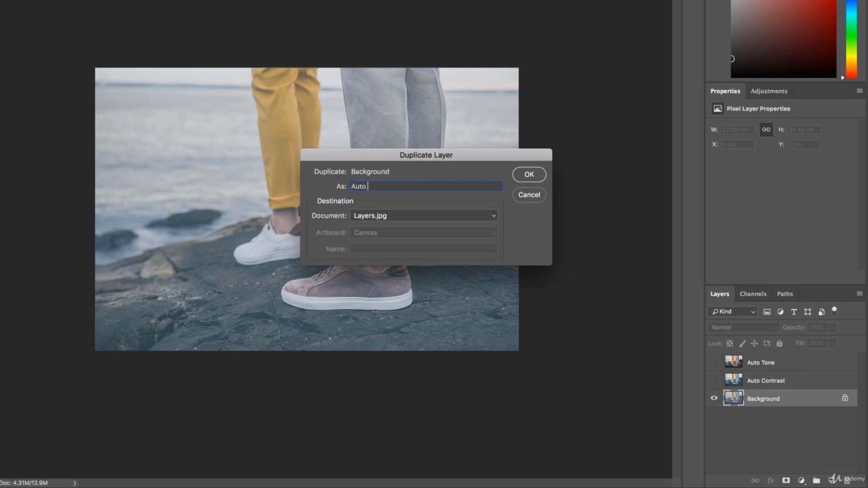
pyautogui.write(' Color')
pyautogui.click(530, 175)
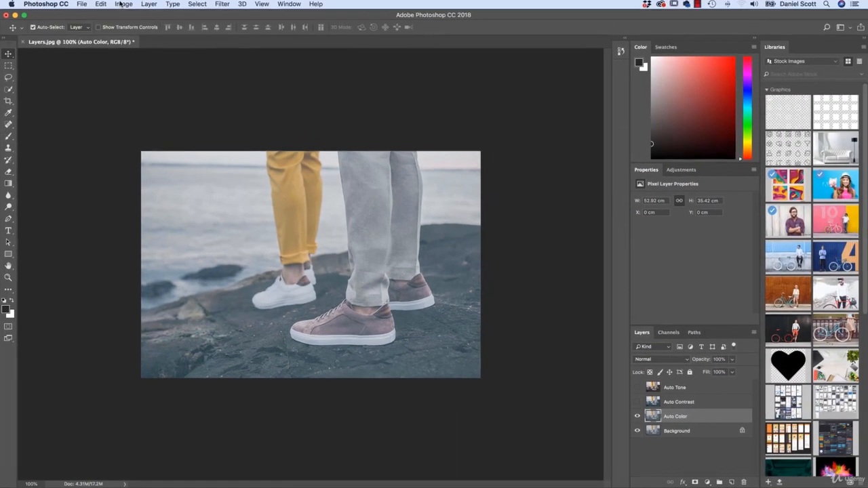
pyautogui.click(125, 5)
pyautogui.click(152, 61)
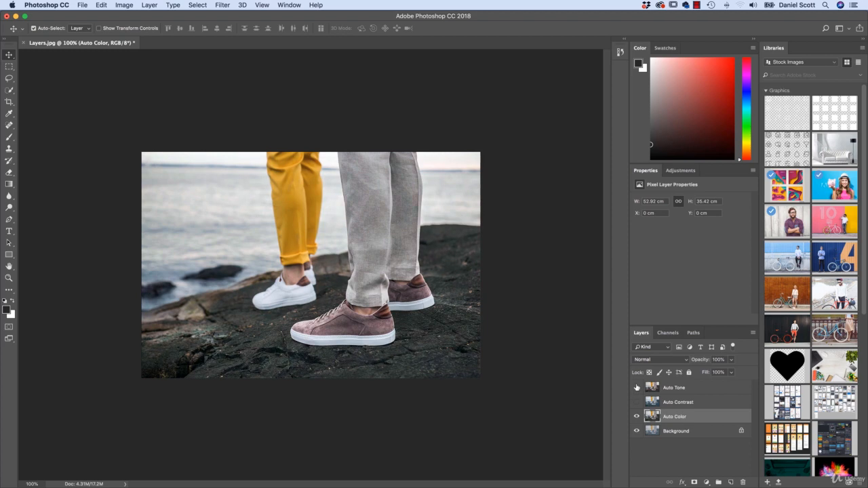
# Toggle the Auto Tone and Auto Contrast layers to compare them with Auto Color, leaving Auto Contrast shown and Auto Tone hidden
pyautogui.click(636, 388)
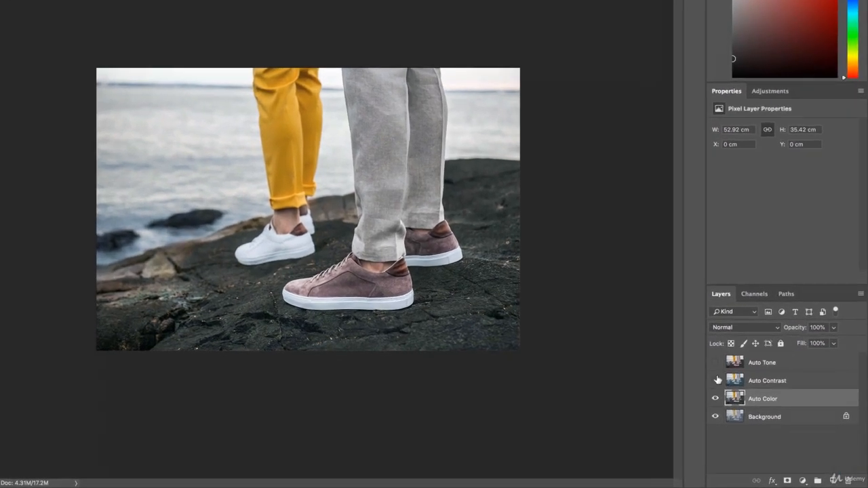
pyautogui.click(715, 382)
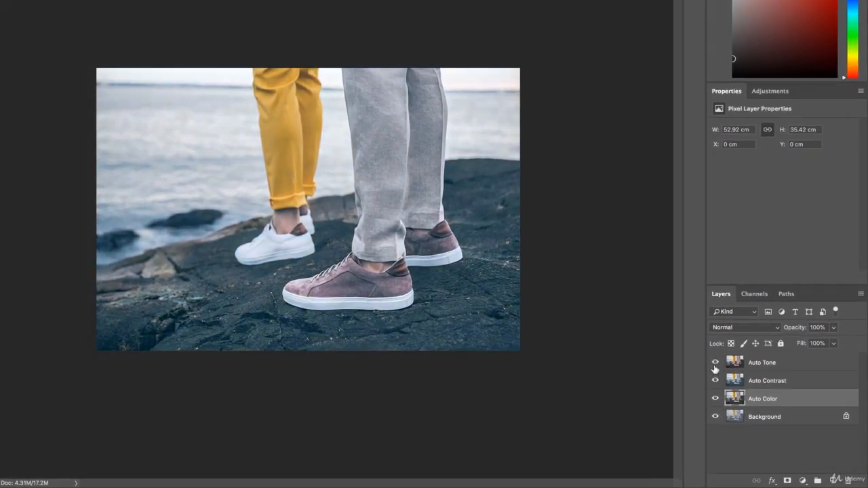
pyautogui.click(715, 363)
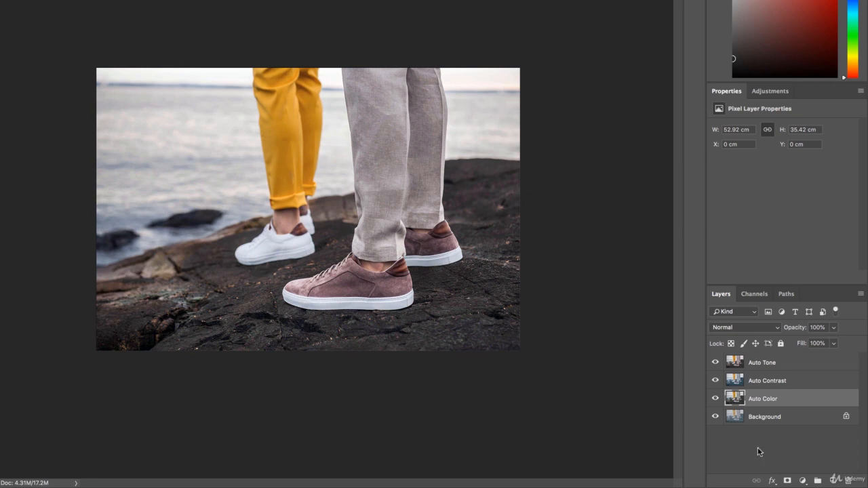
pyautogui.click(715, 363)
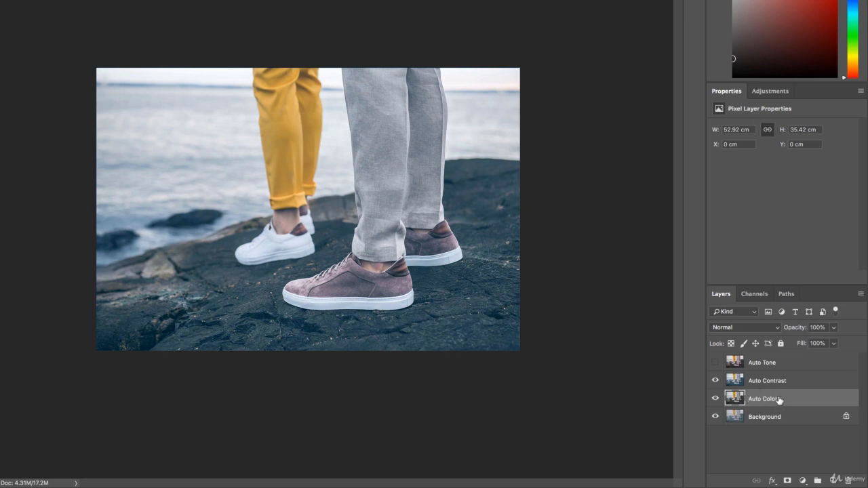
# Toggle the visibility of the Auto Color layer repeatedly beneath the visible Auto Contrast layer, leaving Auto Color shown
pyautogui.click(715, 400)
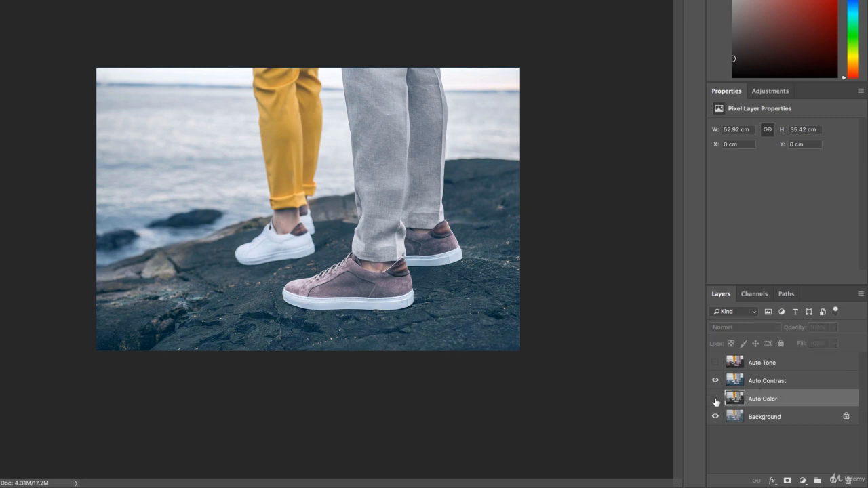
pyautogui.click(716, 400)
pyautogui.click(716, 400)
pyautogui.click(716, 400)
pyautogui.click(716, 400)
pyautogui.click(716, 400)
pyautogui.click(715, 400)
pyautogui.click(715, 399)
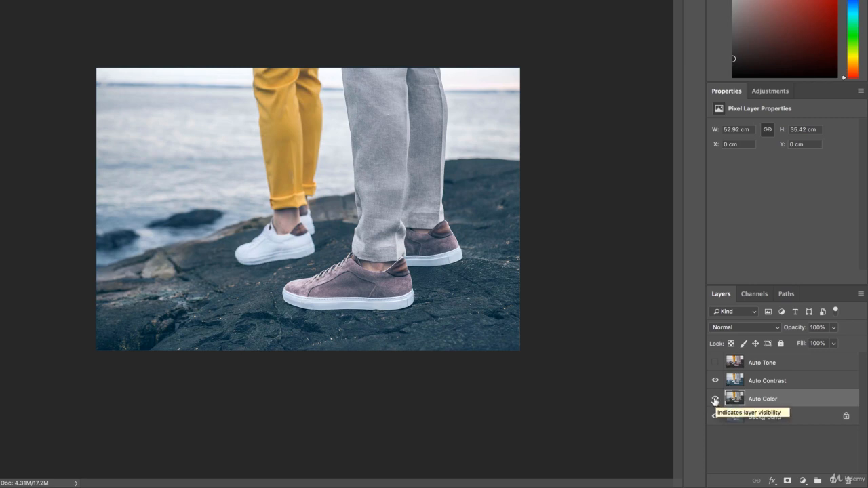
pyautogui.click(715, 400)
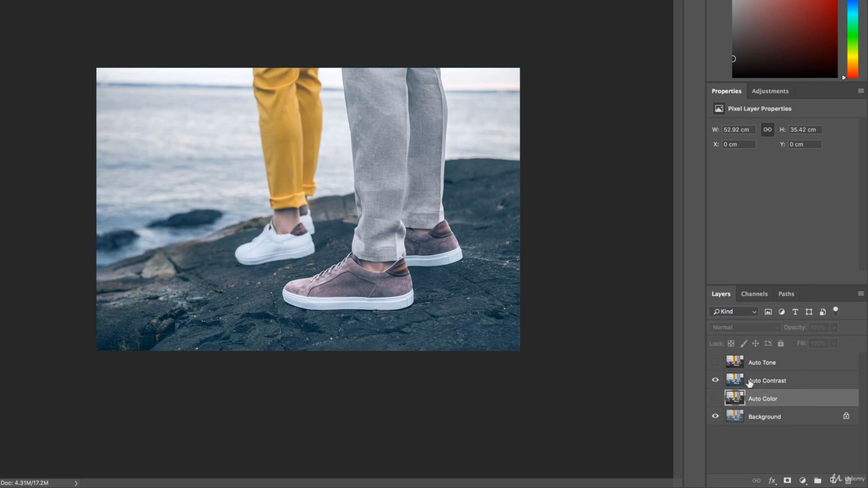
pyautogui.click(716, 400)
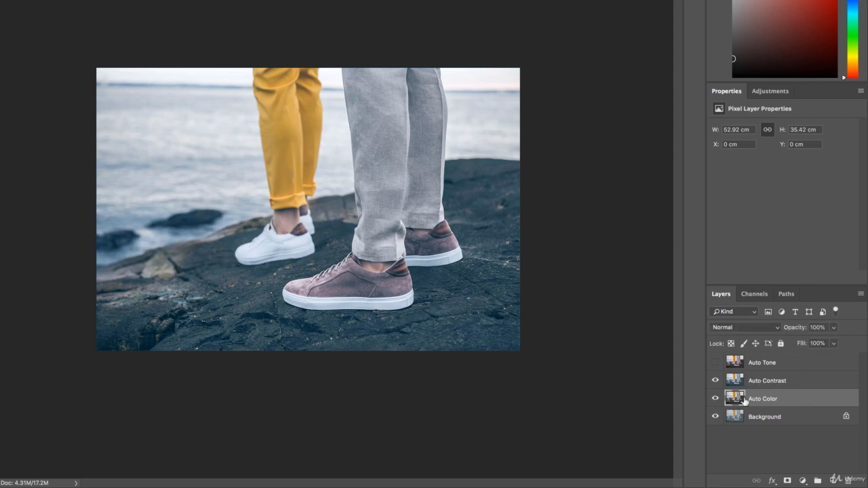
pyautogui.click(716, 400)
pyautogui.click(716, 400)
# Show the Auto Tone layer above the Auto Contrast layer and make it the selected layer
pyautogui.click(778, 382)
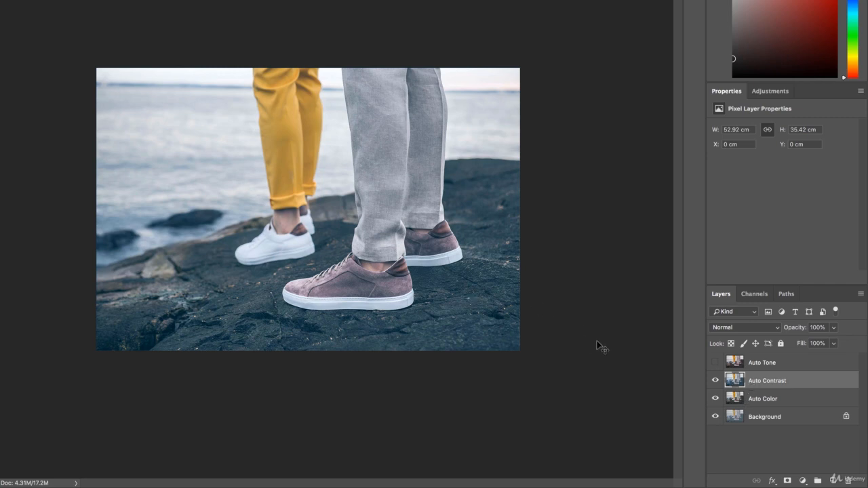
pyautogui.click(715, 364)
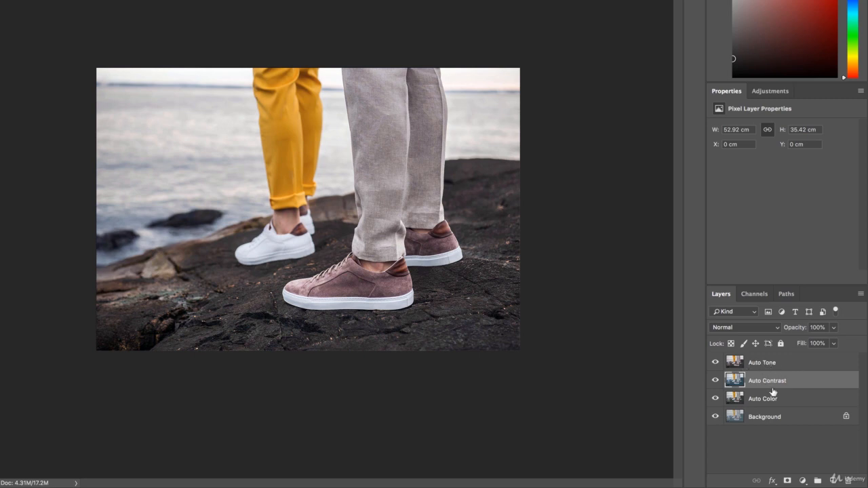
pyautogui.click(765, 365)
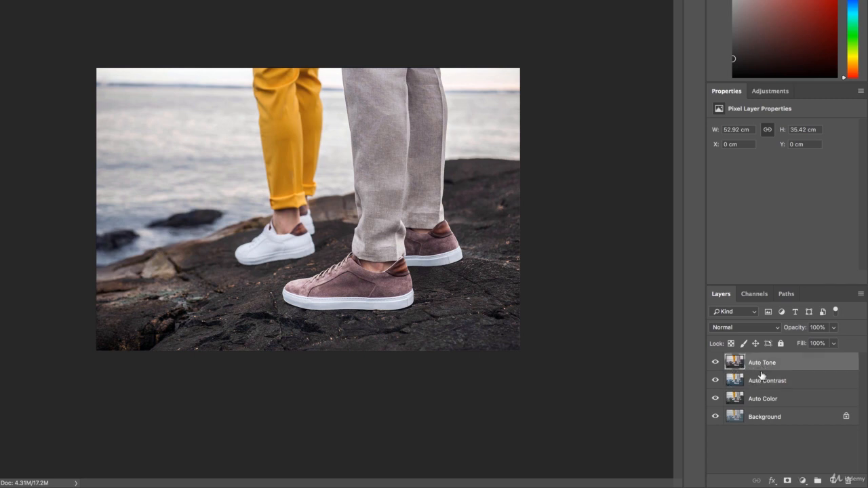
# Try reordering the layers by moving Auto Color above Auto Contrast, and return Auto Contrast to its place beneath Auto Tone
pyautogui.click(770, 399)
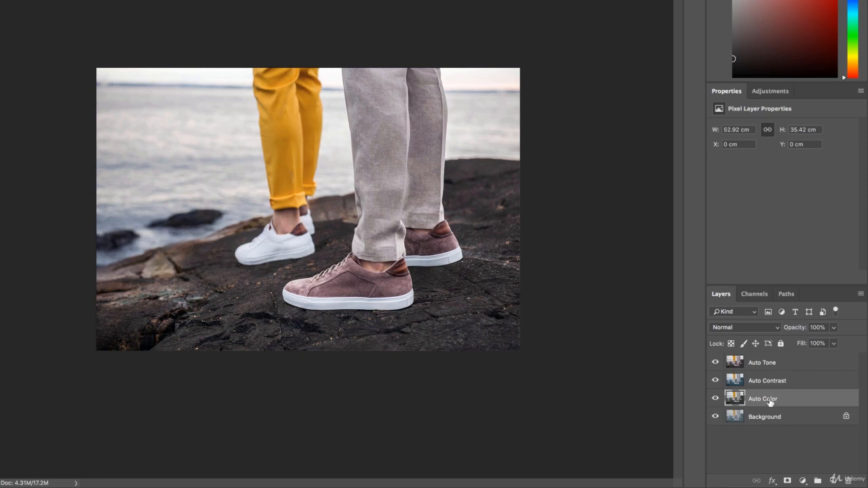
pyautogui.moveTo(770, 402); pyautogui.dragTo(765, 375)
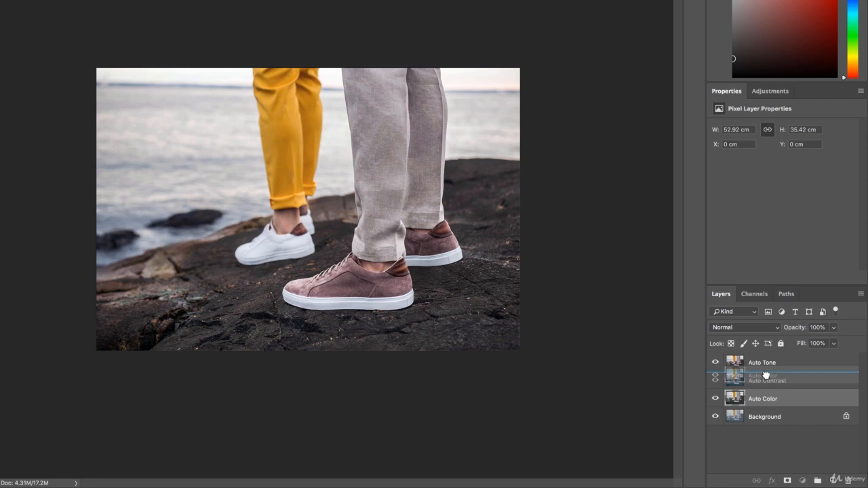
pyautogui.moveTo(767, 374)
pyautogui.mouseDown()
pyautogui.moveTo(763, 357)
pyautogui.moveTo(758, 415)
pyautogui.moveTo(757, 360)
pyautogui.moveTo(769, 360)
pyautogui.moveTo(764, 355)
pyautogui.moveTo(765, 363)
pyautogui.mouseUp()
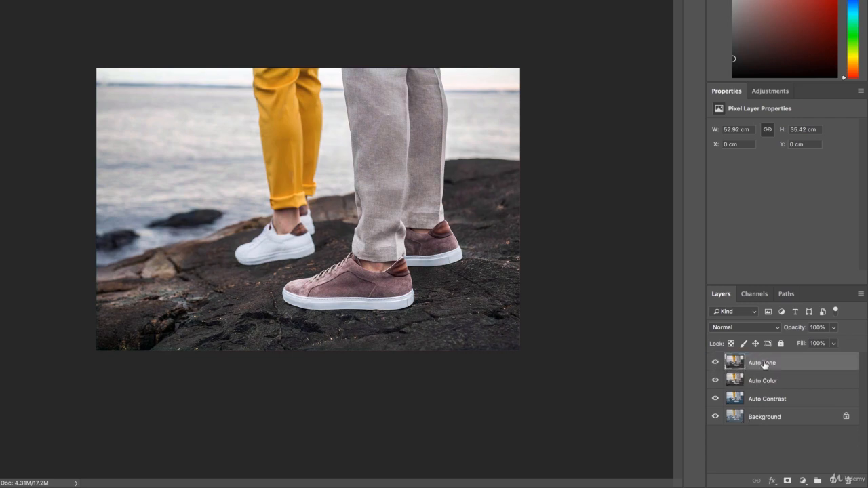
pyautogui.moveTo(767, 402)
pyautogui.mouseDown()
pyautogui.moveTo(763, 360)
pyautogui.moveTo(766, 399)
pyautogui.mouseUp()
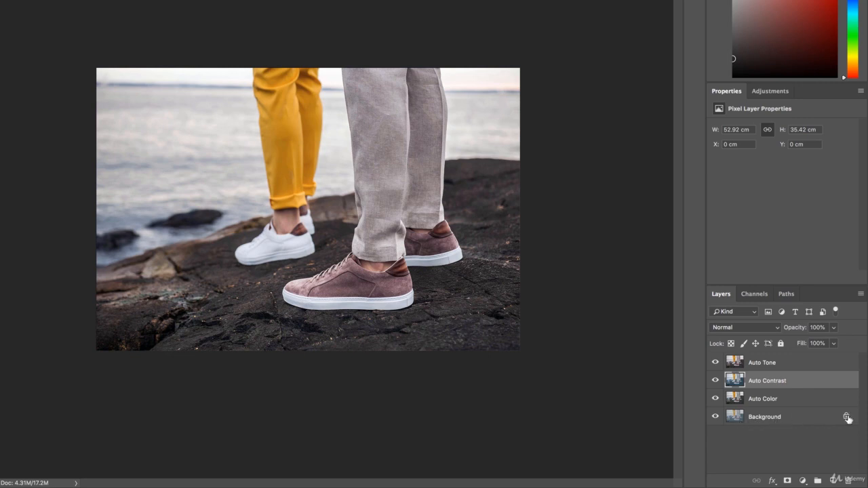
pyautogui.moveTo(766, 418)
pyautogui.mouseDown()
pyautogui.moveTo(769, 394)
pyautogui.moveTo(771, 418)
pyautogui.mouseUp()
pyautogui.doubleClick(770, 418)
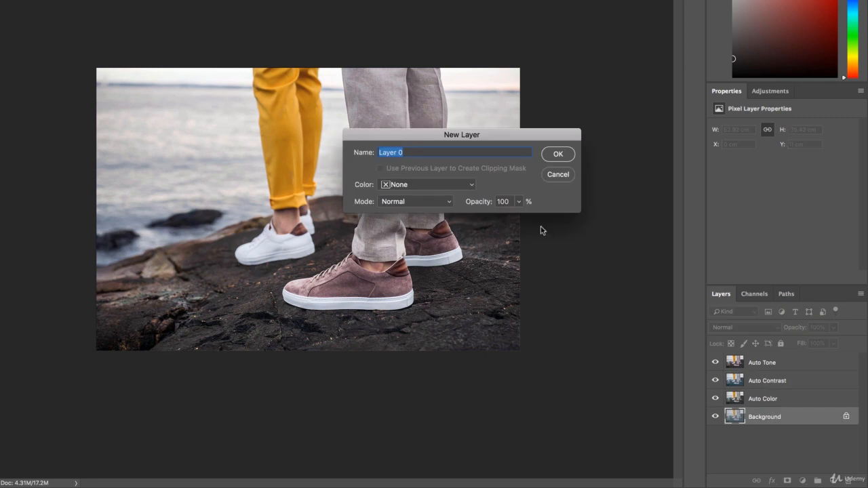
pyautogui.click(556, 175)
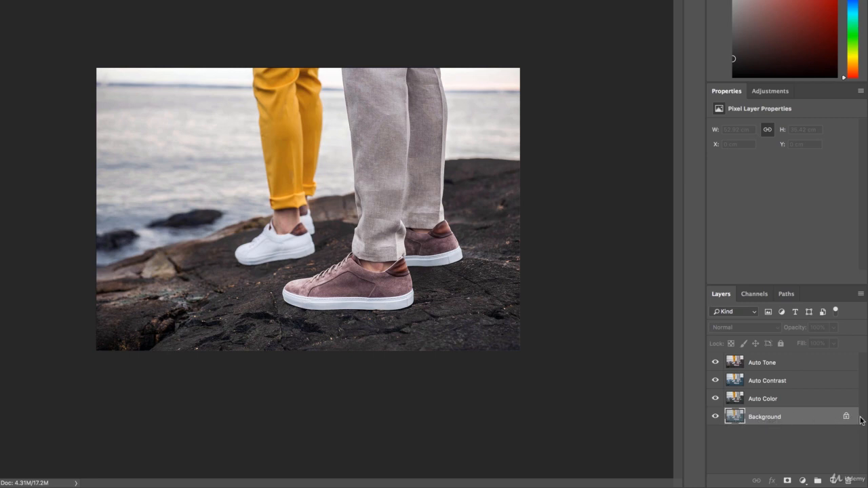
# Convert the locked Background into a regular layer named "Original" and move it to the top of the layer stack
pyautogui.doubleClick(760, 419)
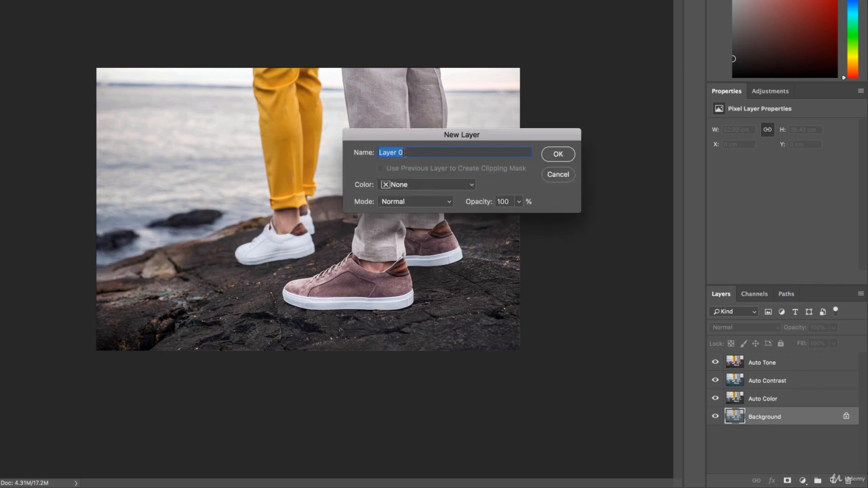
pyautogui.write('Original')
pyautogui.press('Return')
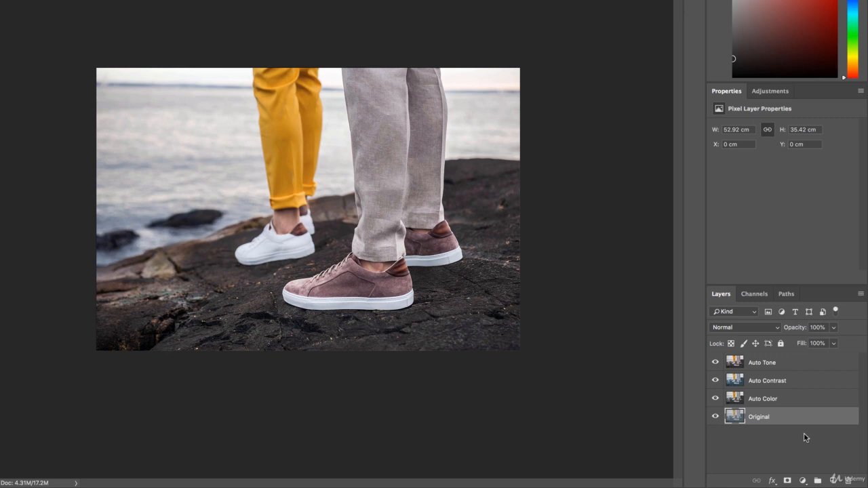
pyautogui.moveTo(774, 422); pyautogui.dragTo(780, 360)
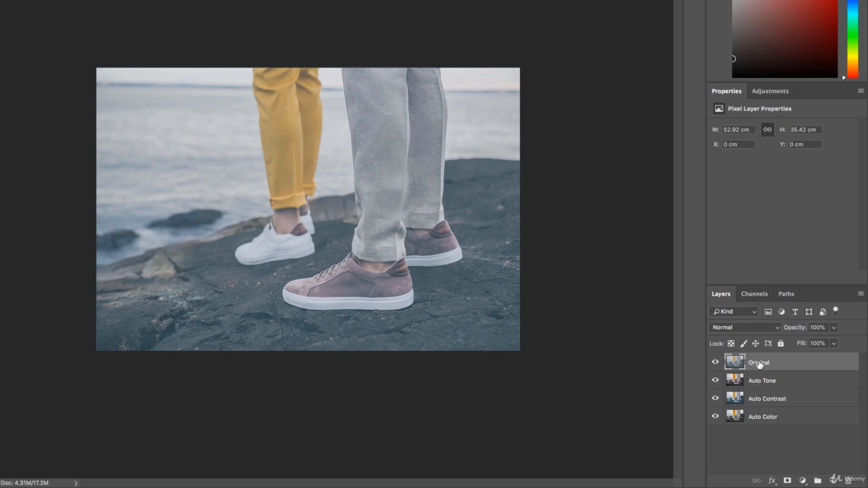
# Hide the Original layer and select the Auto Tone, Auto Contrast and Auto Color layers one after another
pyautogui.click(714, 362)
pyautogui.click(762, 382)
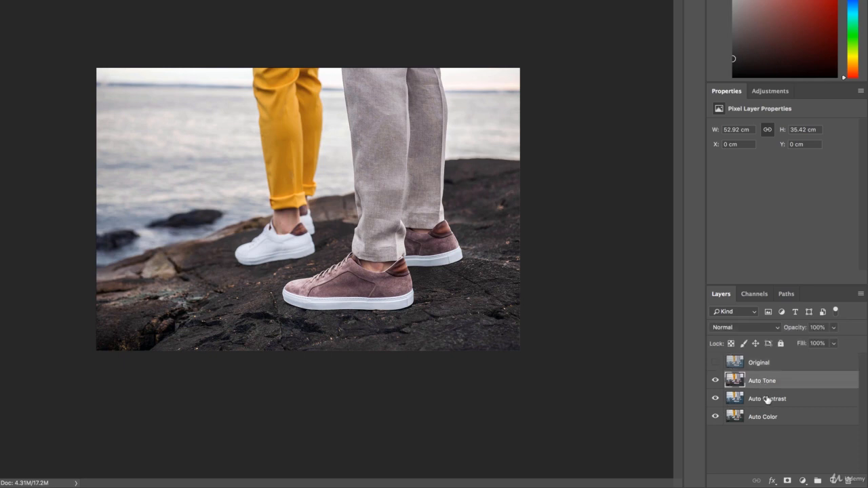
pyautogui.click(766, 399)
pyautogui.click(767, 417)
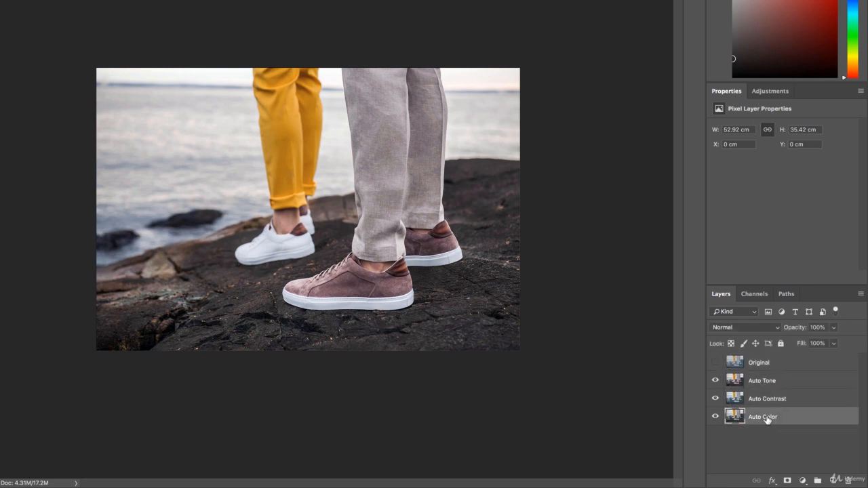
# Toggle the Auto Tone layer's visibility to compare it with the Auto Contrast layer beneath, leaving Auto Tone shown
pyautogui.click(716, 381)
pyautogui.click(716, 381)
pyautogui.click(746, 383)
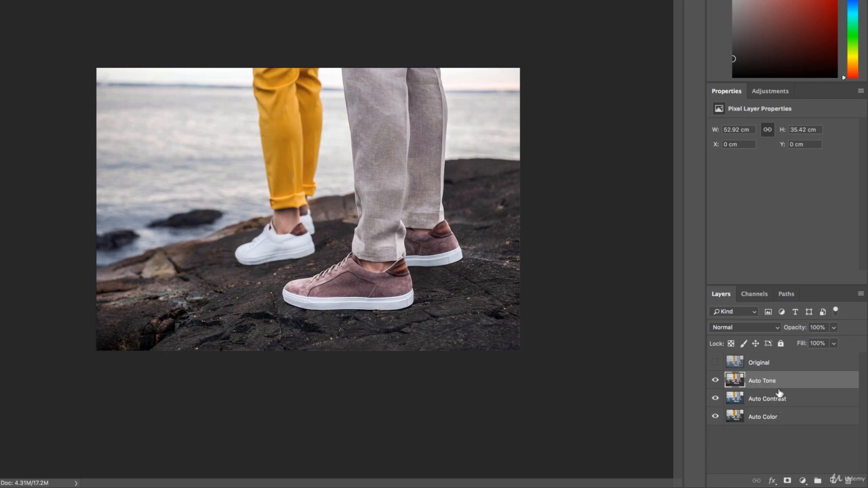
pyautogui.click(715, 380)
pyautogui.click(751, 400)
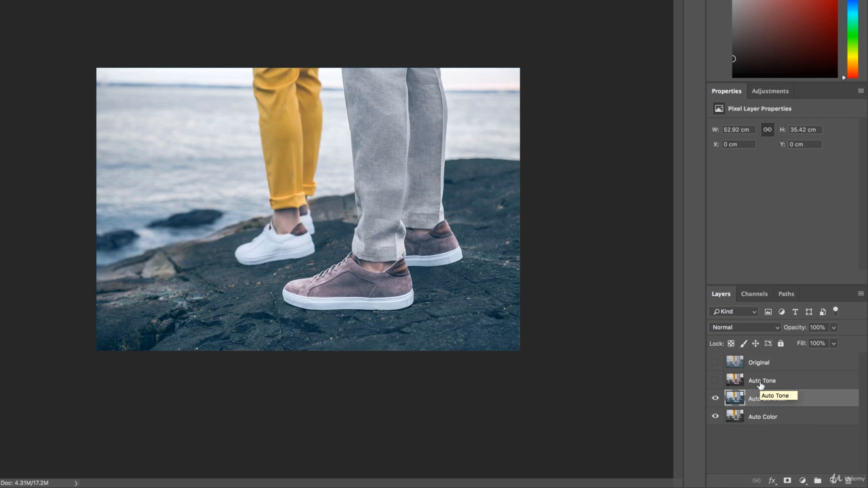
pyautogui.click(715, 380)
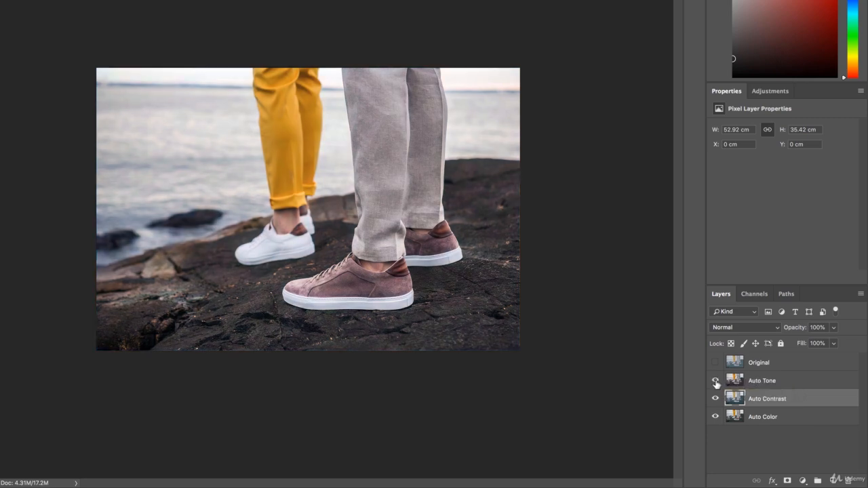
# Select the Auto Tone layer and apply the Auto Tone correction to it again
pyautogui.click(776, 384)
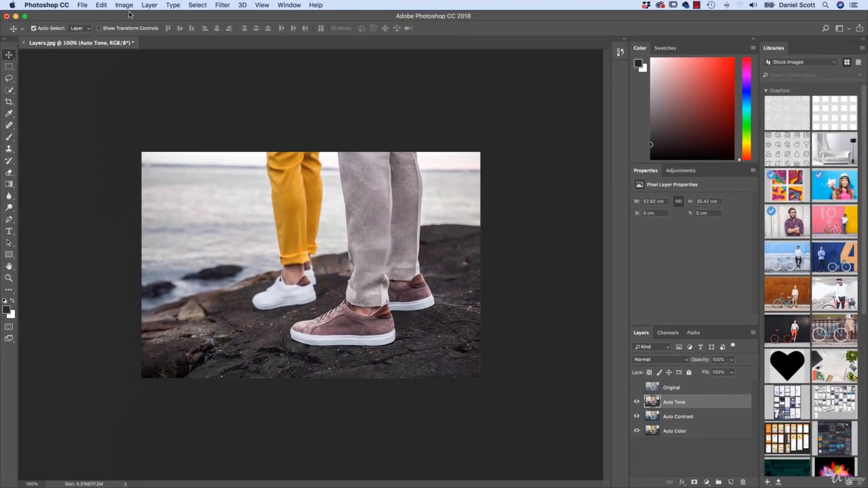
pyautogui.click(125, 6)
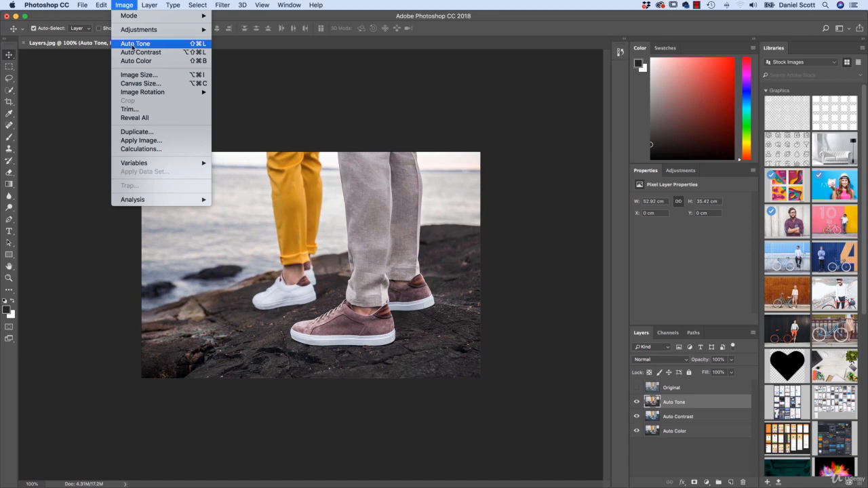
pyautogui.click(134, 45)
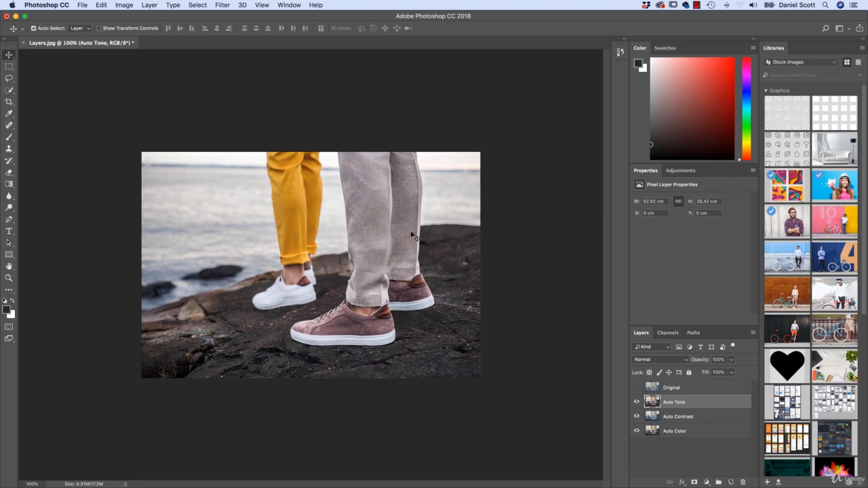
# Save the document as Layers.psd in the 01 Layers folder, using the Photoshop format with layers and the color profile included
pyautogui.click(80, 4)
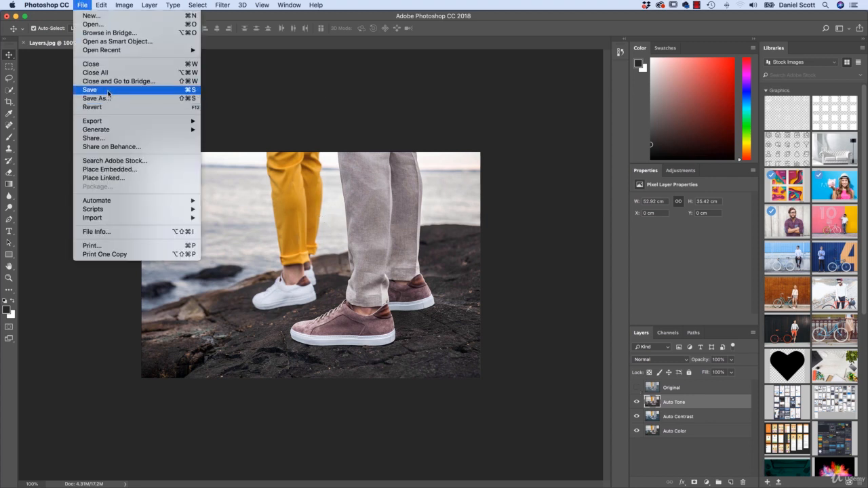
pyautogui.click(107, 91)
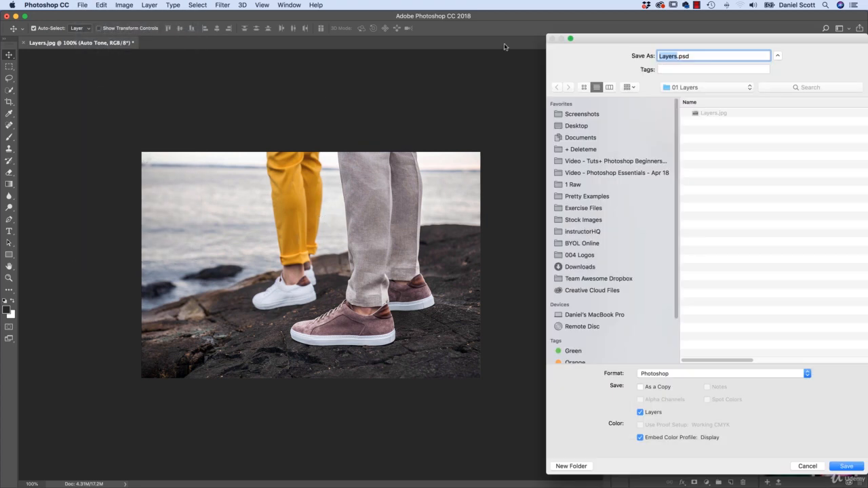
pyautogui.moveTo(618, 38); pyautogui.dragTo(463, 32)
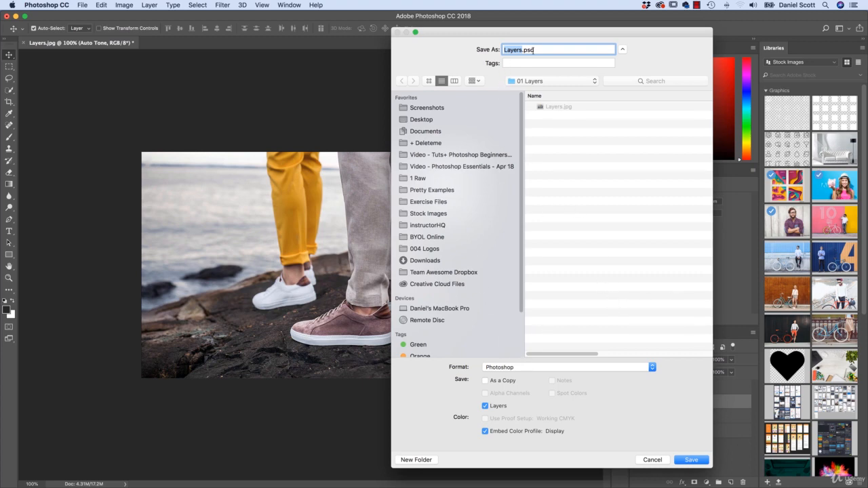
pyautogui.click(622, 49)
pyautogui.moveTo(620, 33); pyautogui.dragTo(524, 34)
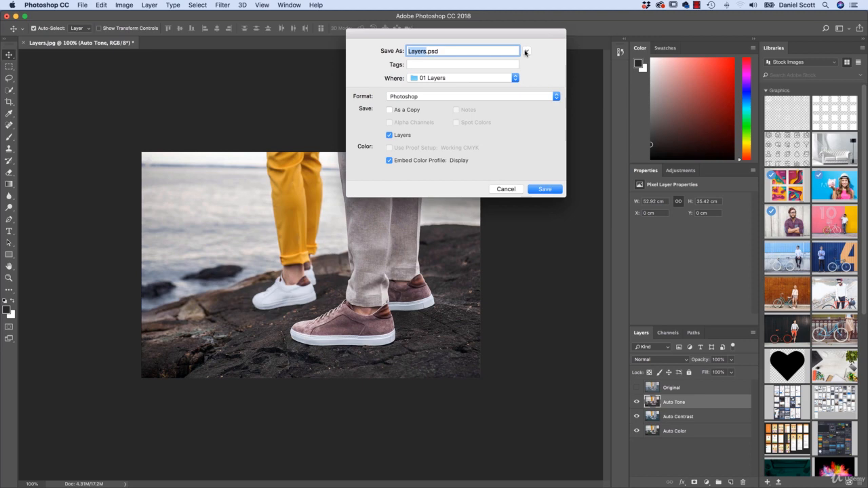
pyautogui.click(525, 50)
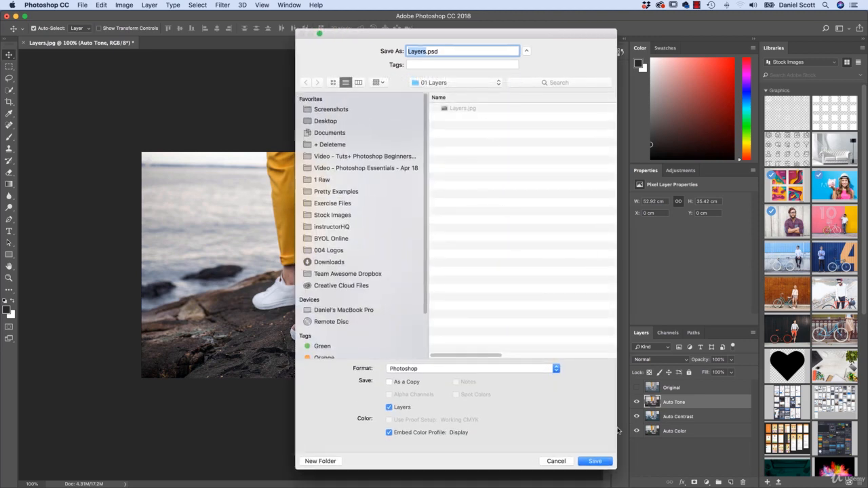
pyautogui.moveTo(618, 470); pyautogui.dragTo(630, 307)
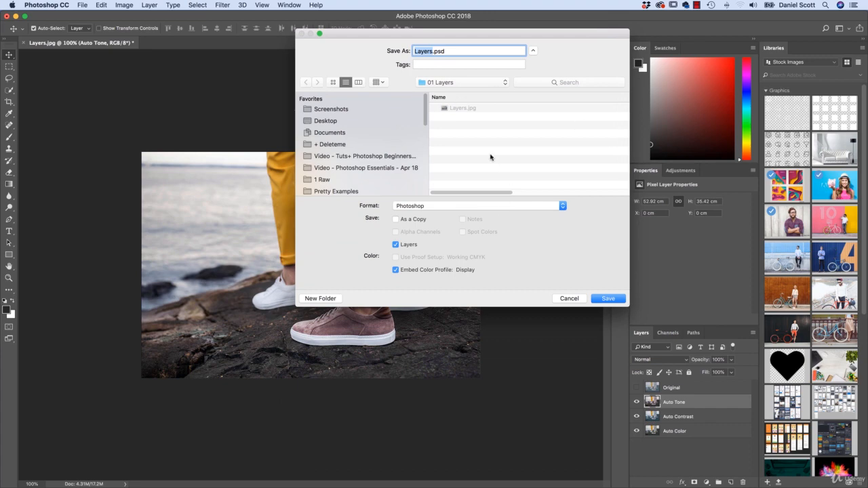
pyautogui.click(533, 51)
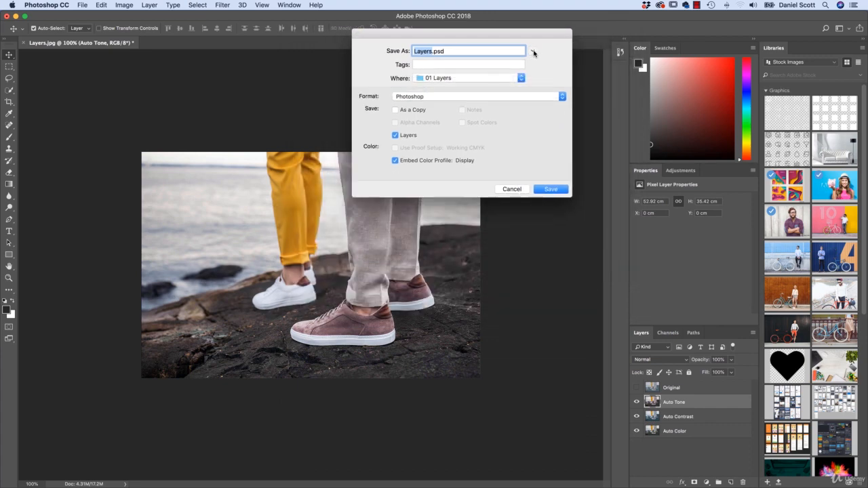
pyautogui.click(533, 51)
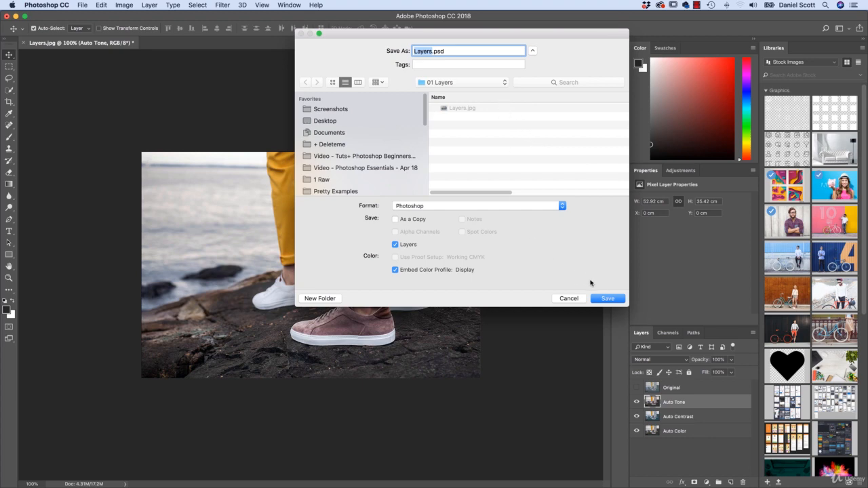
pyautogui.click(608, 299)
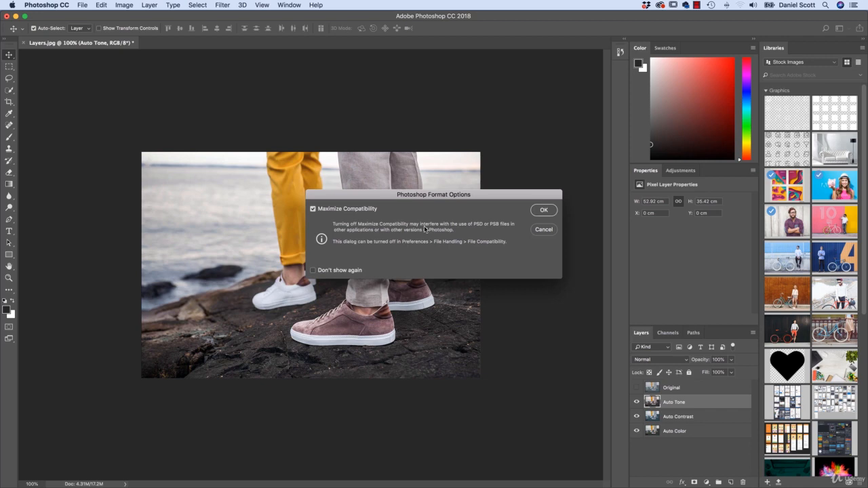
# Keep Maximize Compatibility enabled in the Photoshop format options and complete the save
pyautogui.click(313, 210)
pyautogui.click(313, 210)
pyautogui.moveTo(463, 197); pyautogui.dragTo(344, 171)
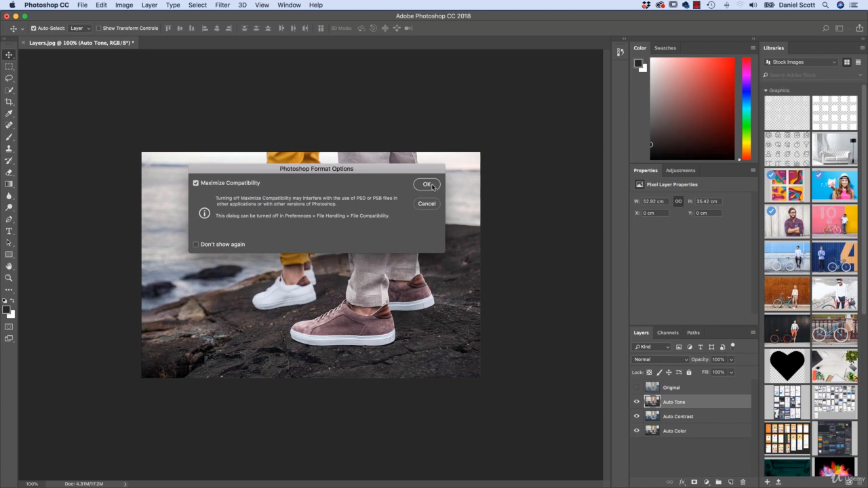
pyautogui.press('Return')
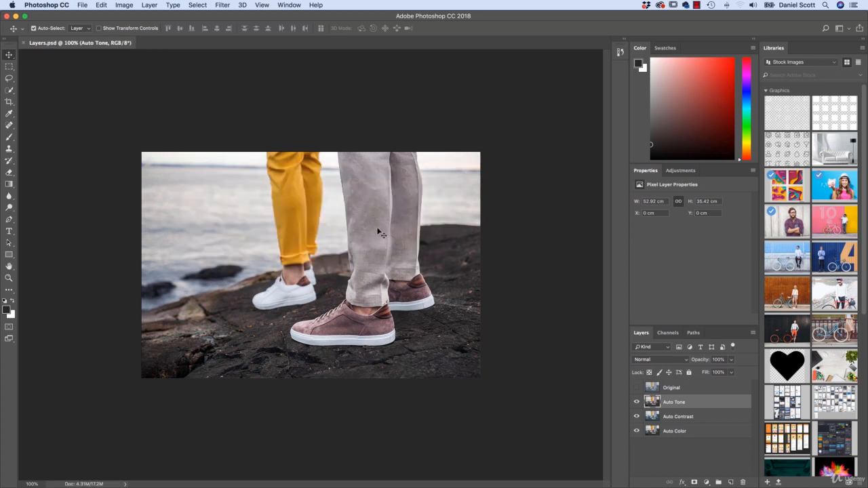
# Open the file commands for the saved Layers.psd document
pyautogui.click(81, 5)
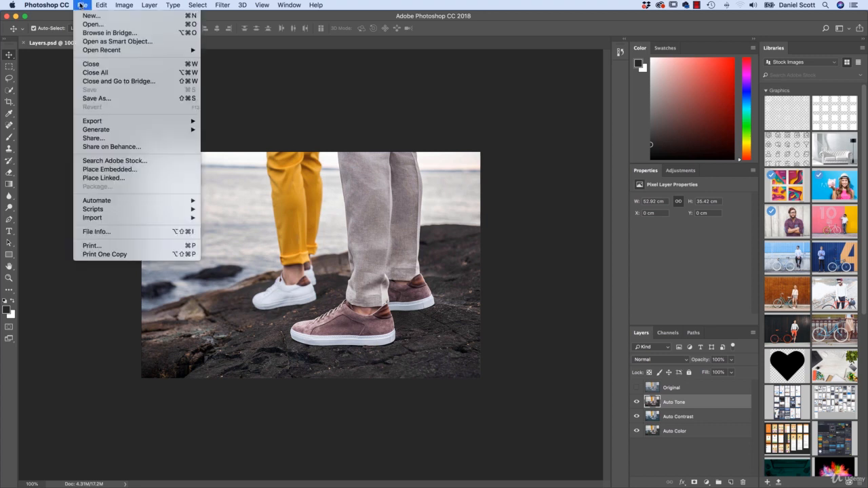